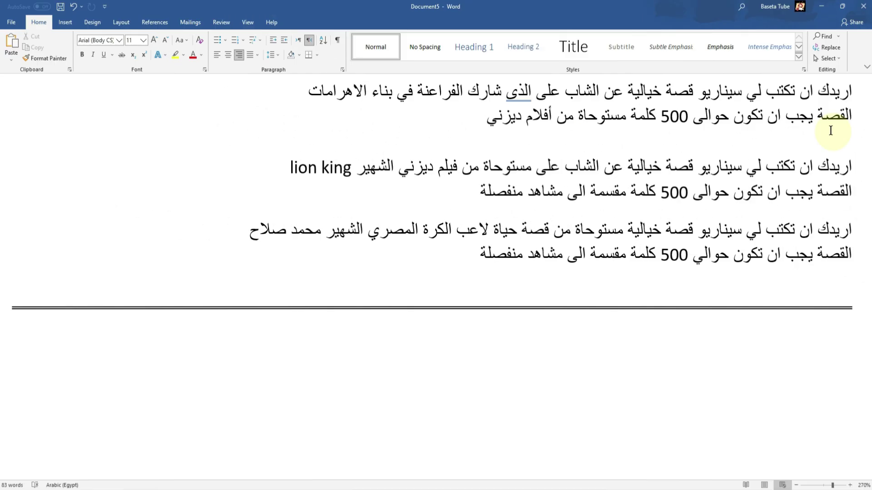
Select only the Mohamed Salah prompt paragraph in the Word document, dropping an initial all-prompts selection
left_click_drag(850, 92, 473, 259)
left_click(730, 278)
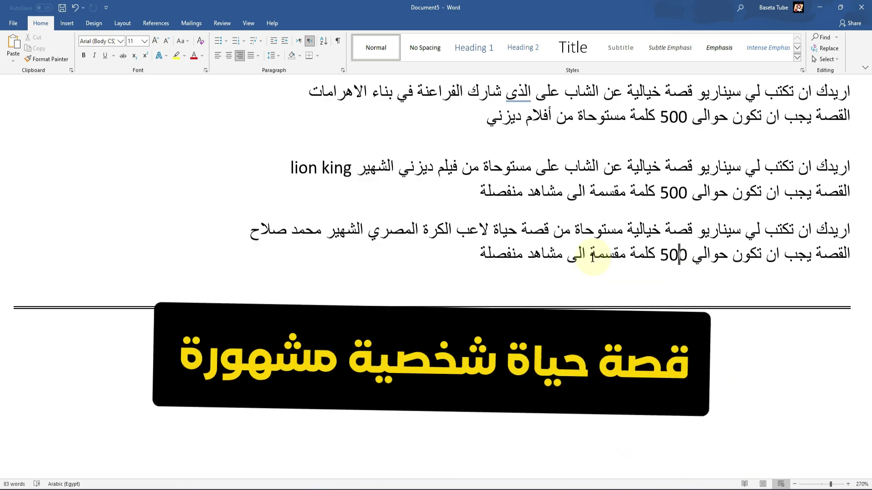
left_click_drag(475, 256, 850, 230)
key("ctrl+c")
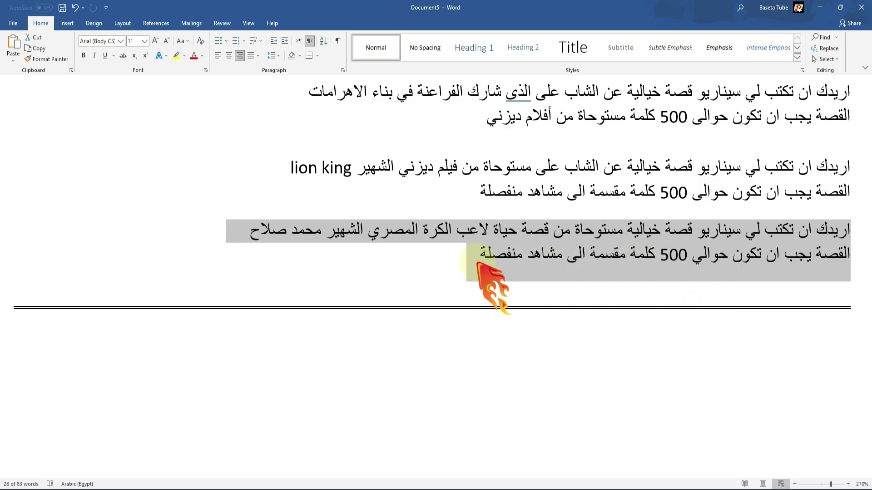
Copy the Salah prompt and scroll through ChatGPT's scene-by-scene Salah story
right_click(630, 249)
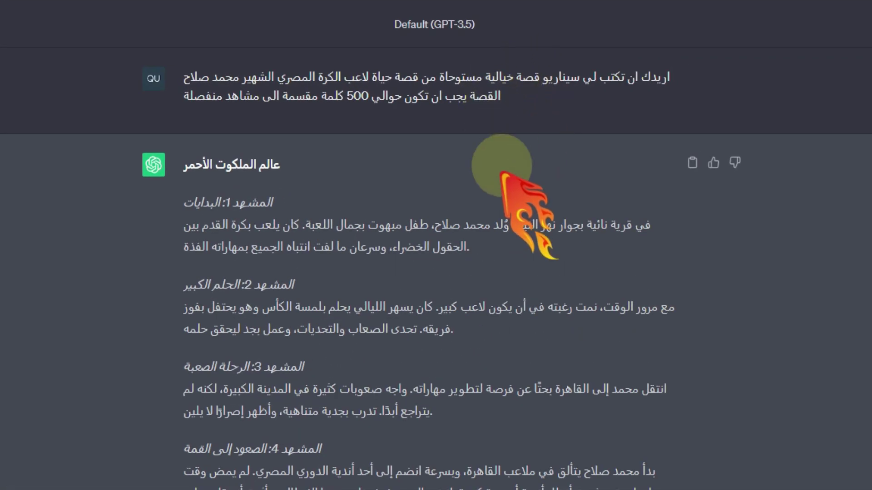
scroll(414, 227, "down", 5)
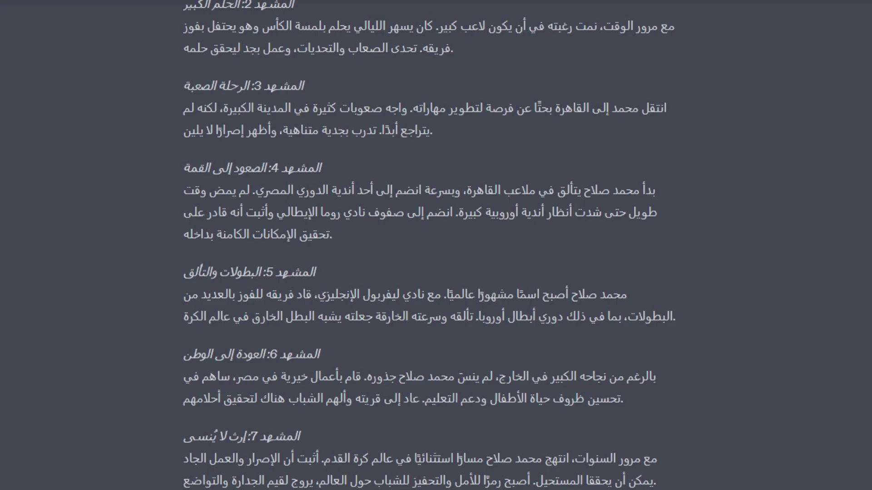
scroll(435, 245, "up", 5)
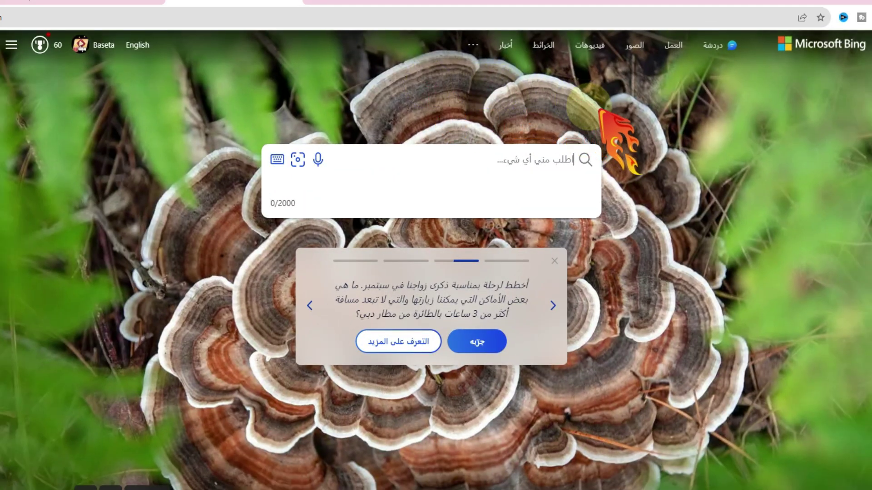
Paste the Arabic Salah prompt into Bing Chat, remove the extra line, send it, and review the reply
left_click(712, 46)
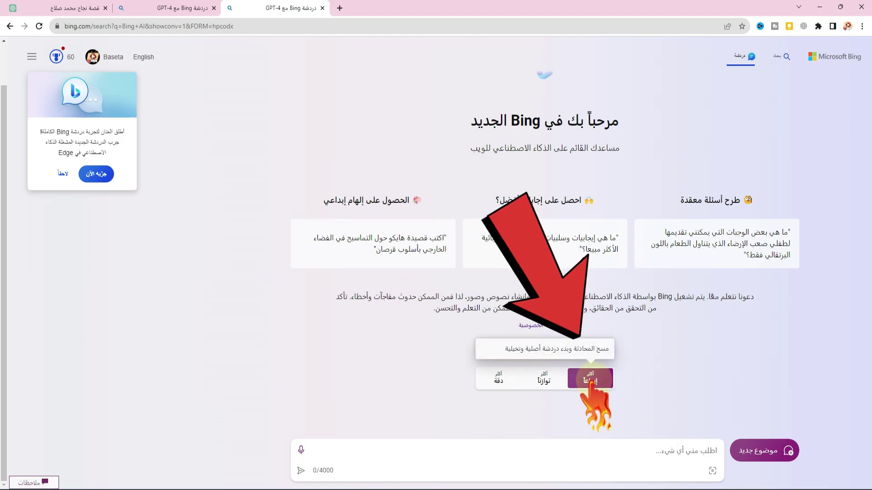
key("ctrl+v")
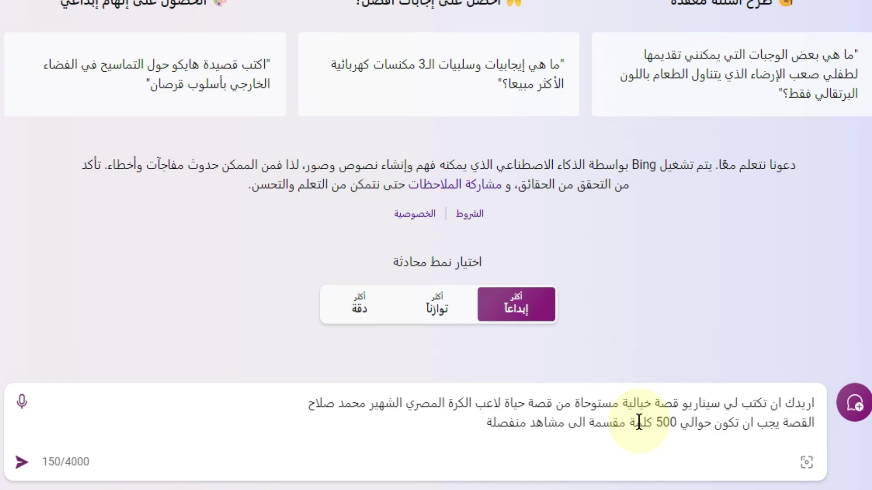
key("BackSpace")
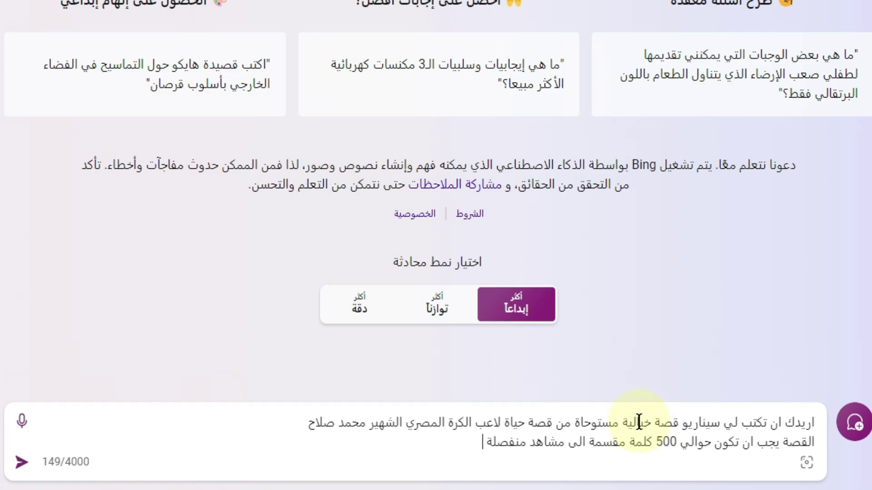
key("Return")
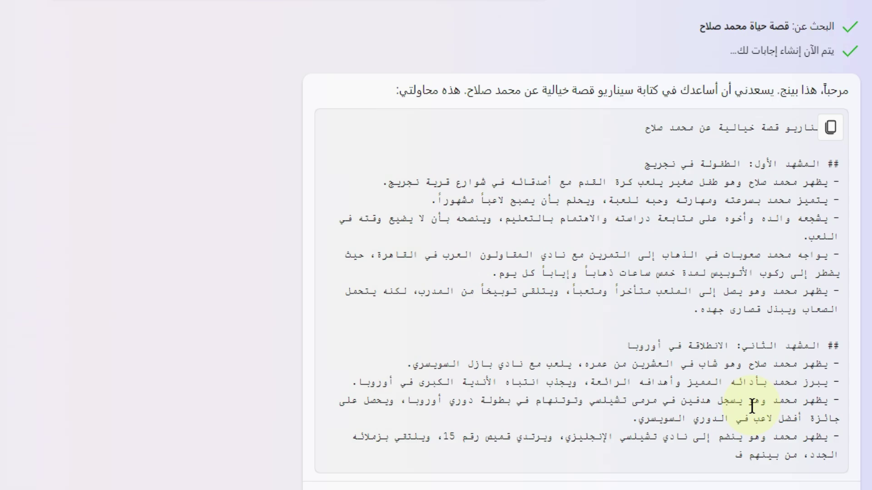
scroll(772, 350, "up", 1)
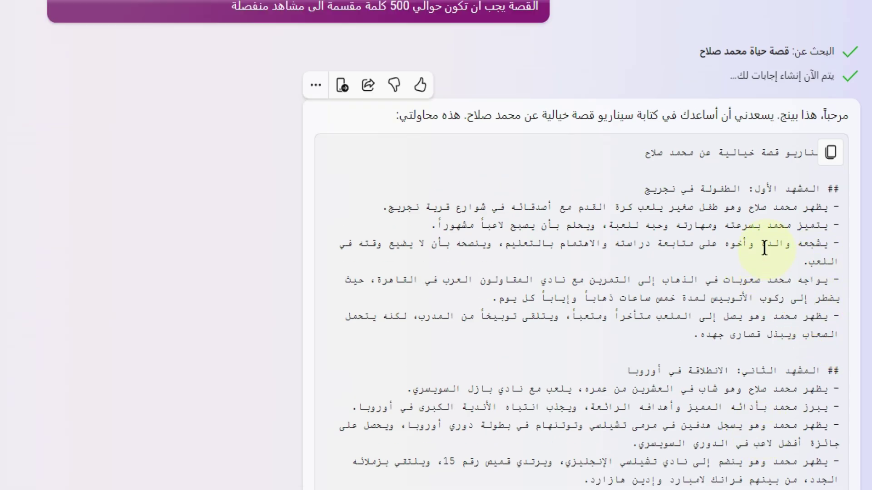
scroll(745, 234, "down", 12)
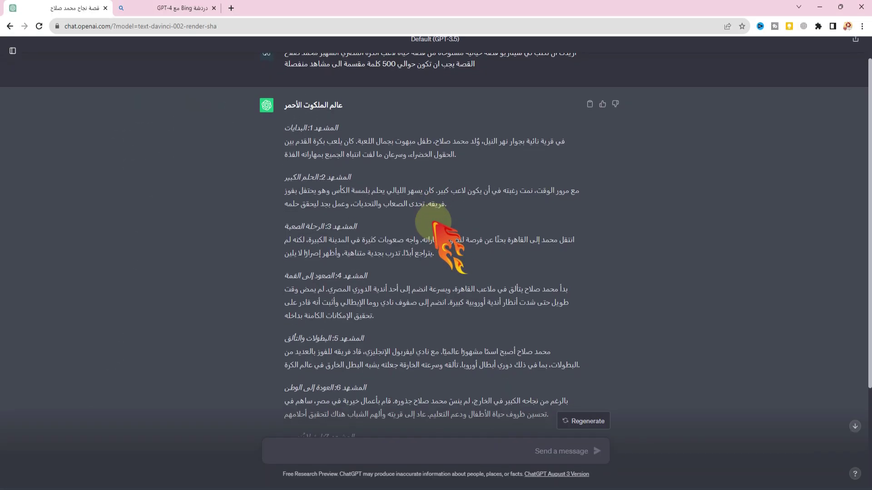
Scroll ChatGPT's Salah story, then switch to Bing's reply to compare the two
scroll(444, 249, "up", 5)
scroll(443, 250, "down", 5)
left_click(184, 8)
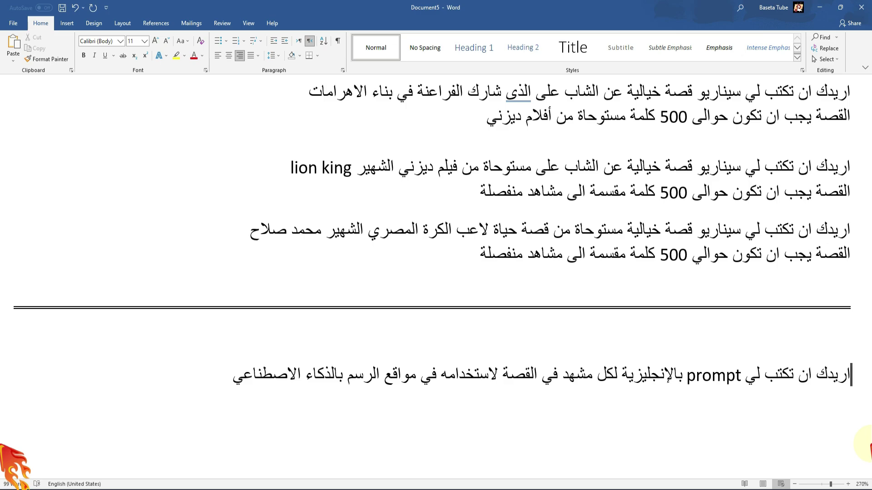
Select the Word paragraph requesting English image prompts for each scene
triple_click(785, 377)
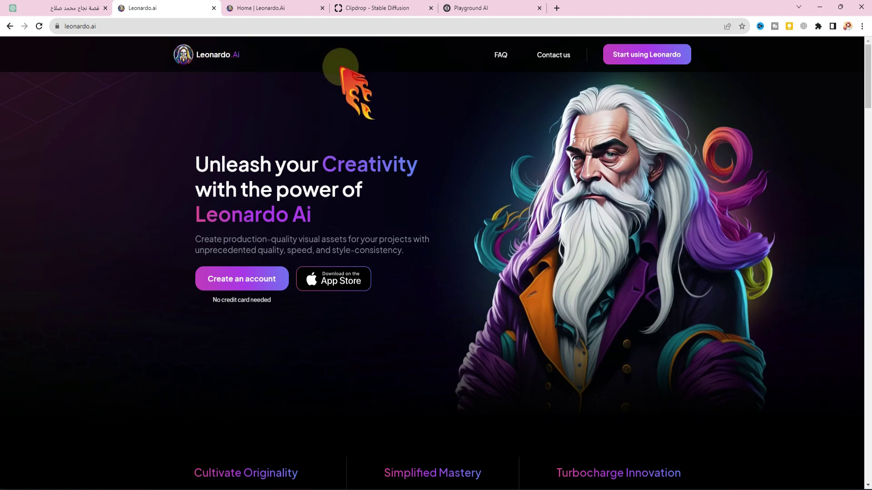
Browse the Playground AI, Clipdrop and Leonardo.ai tabs, ending on the Leonardo.Ai dashboard
left_click(468, 8)
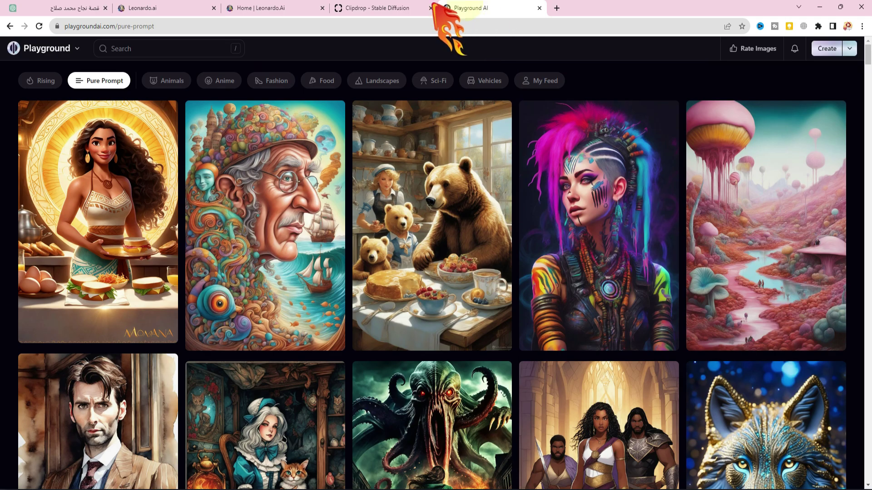
left_click(358, 7)
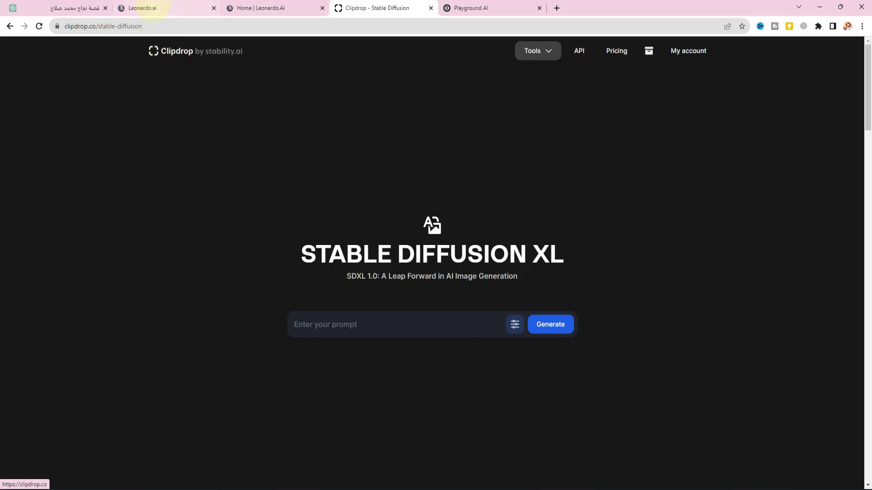
left_click(157, 8)
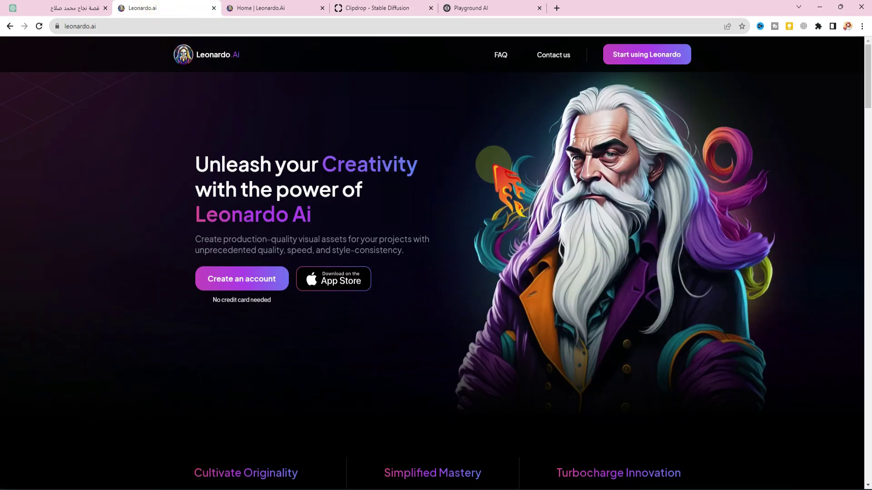
left_click(280, 8)
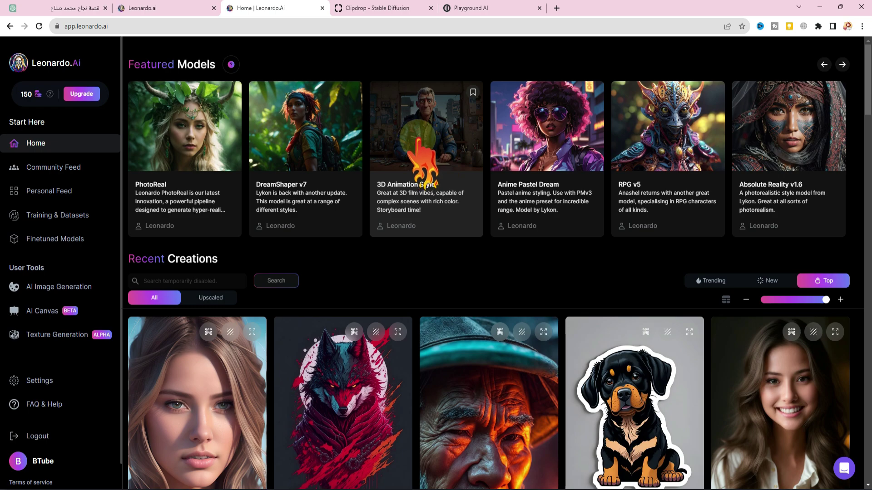
Choose the 3D Animation Style model and paste ChatGPT's Scene 1 English prompt into Leonardo
left_click(409, 185)
left_click(530, 226)
key("ctrl+1")
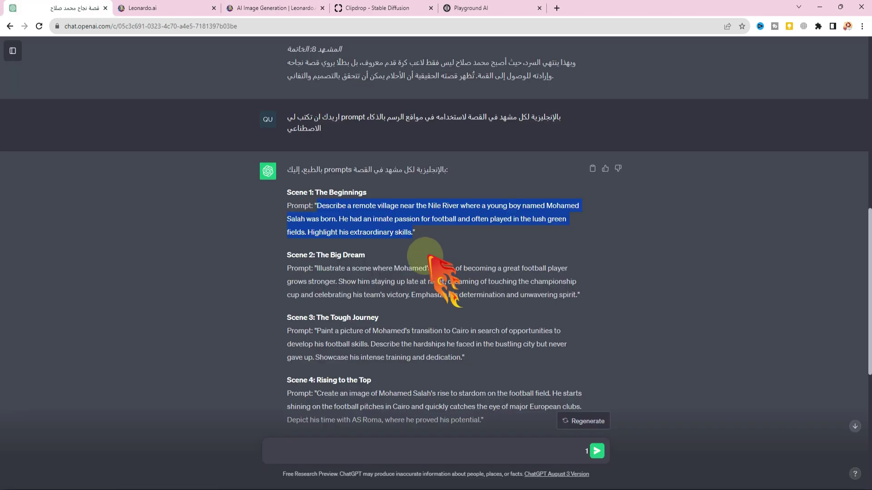
right_click(380, 220)
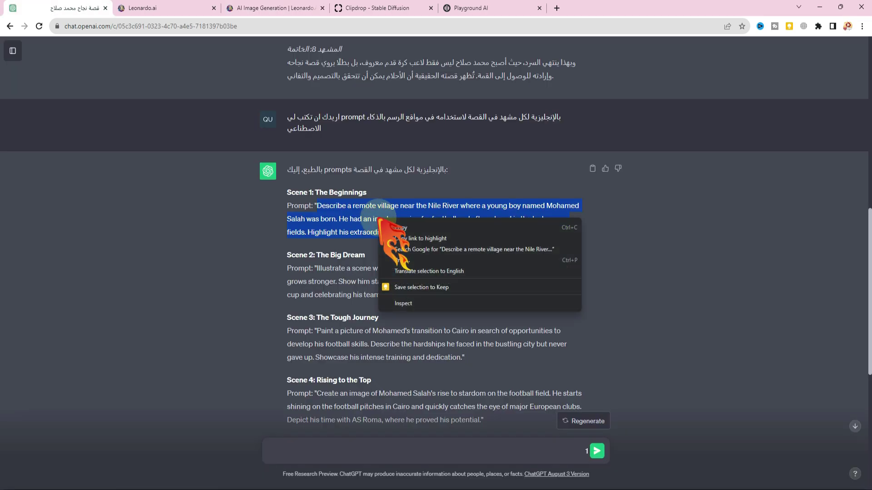
left_click(411, 227)
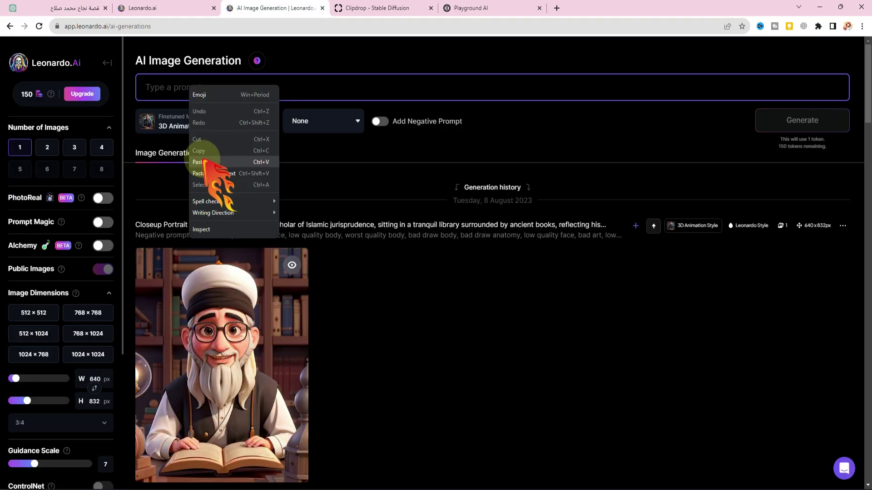
key("ctrl+3")
right_click(190, 87)
left_click(204, 162)
Turn on Prompt Magic, set the 16:9 aspect ratio, and generate the Scene 1 images
left_click(101, 222)
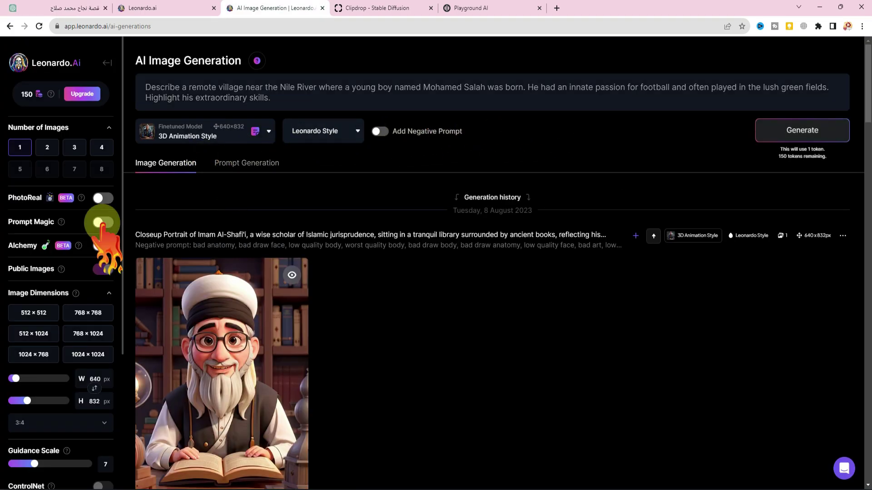
scroll(98, 318, "down", 3)
left_click(90, 351)
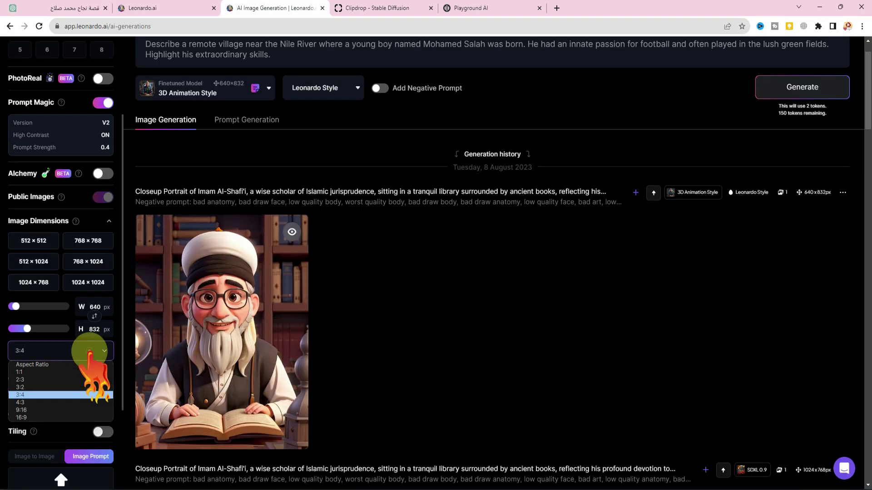
left_click(28, 417)
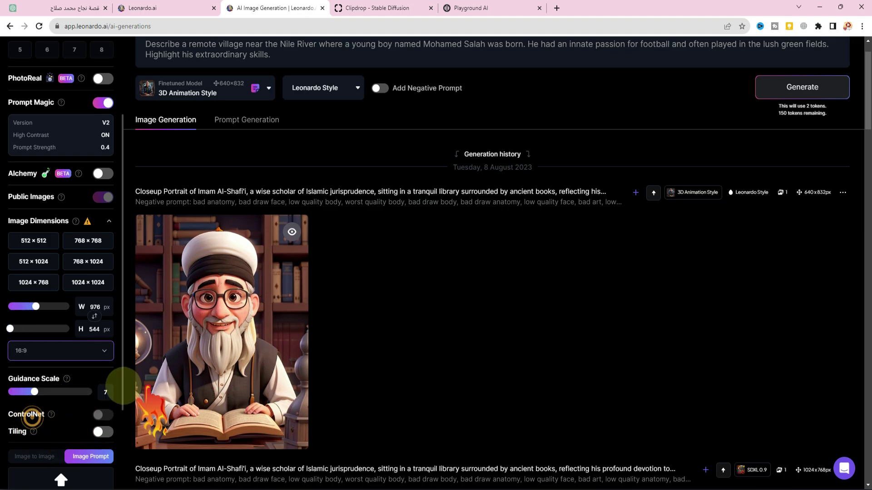
scroll(415, 359, "up", 1)
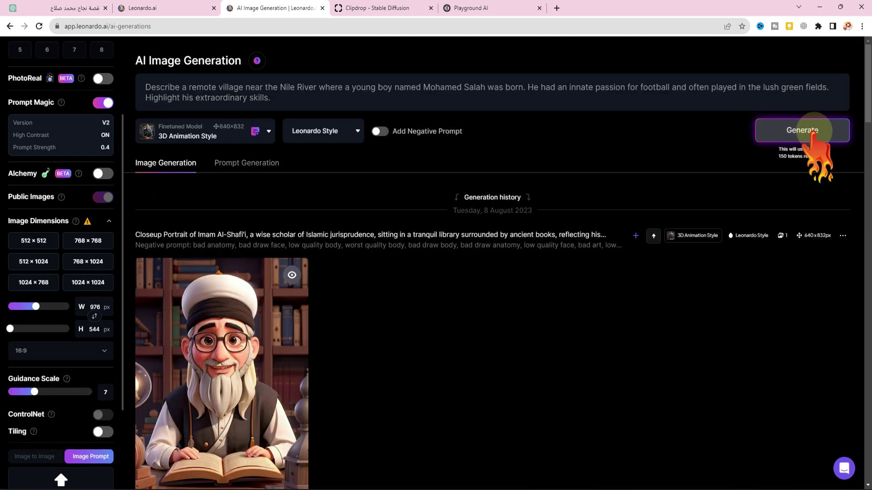
left_click(809, 130)
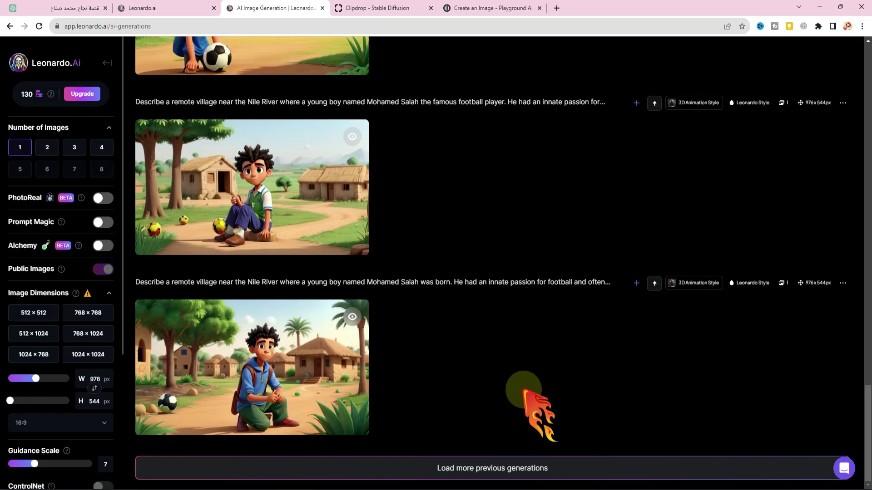
scroll(523, 390, "up", 3)
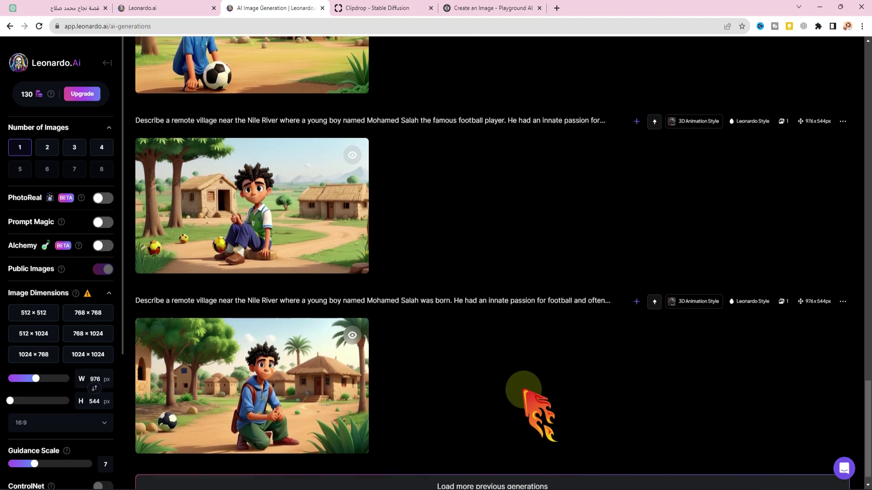
scroll(523, 389, "up", 8)
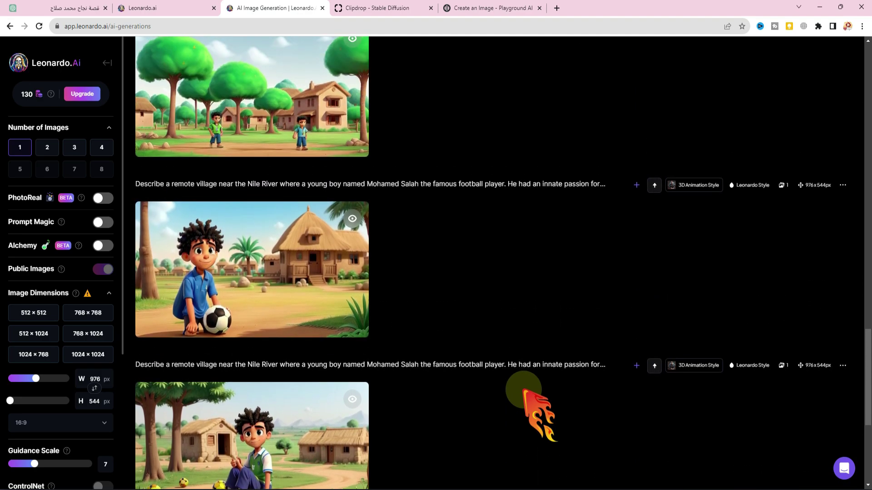
scroll(523, 390, "up", 10)
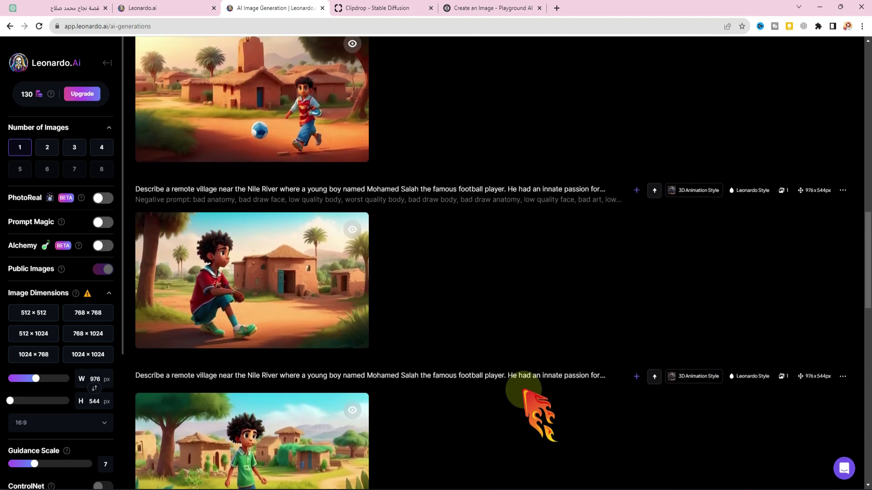
scroll(523, 389, "up", 10)
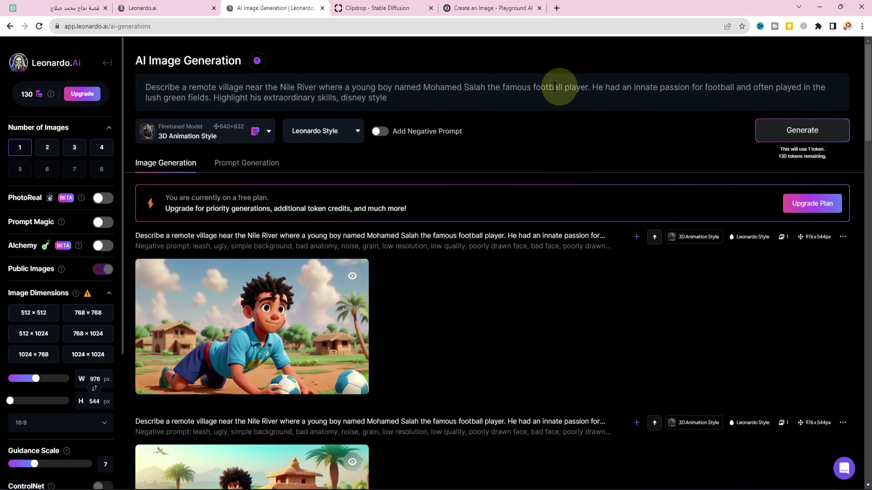
left_click(490, 10)
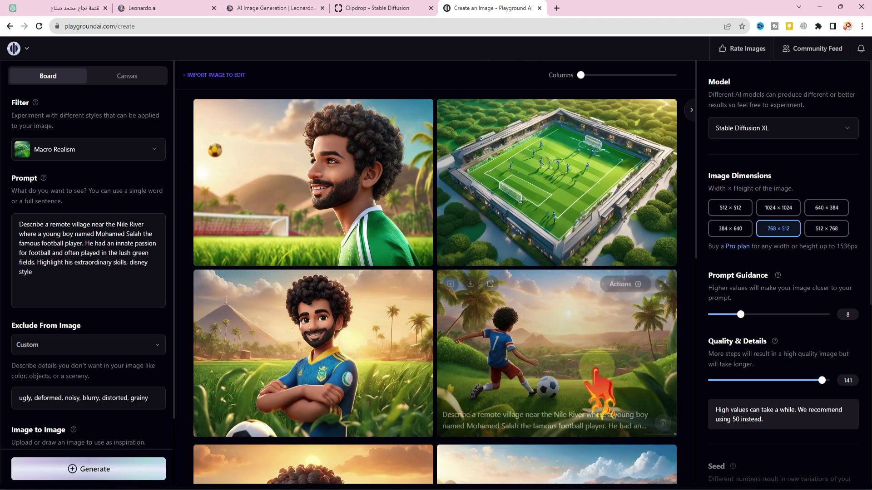
scroll(587, 363, "down", 10)
scroll(587, 362, "down", 3)
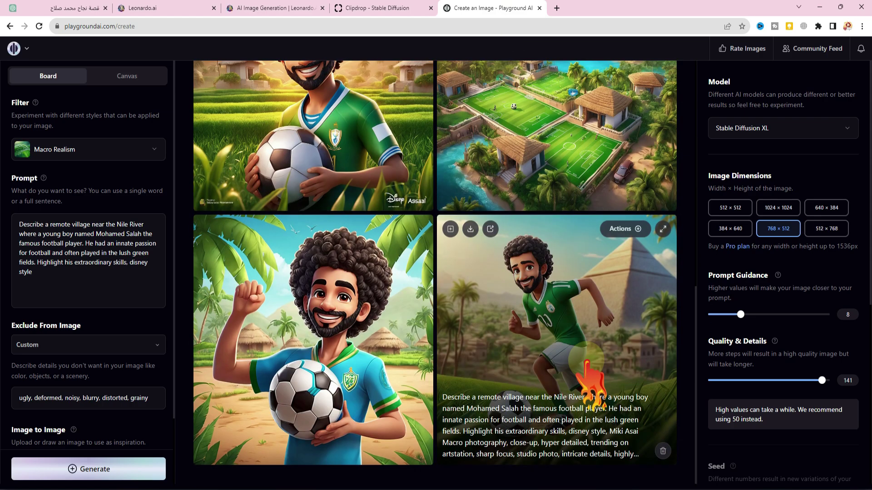
left_click(662, 229)
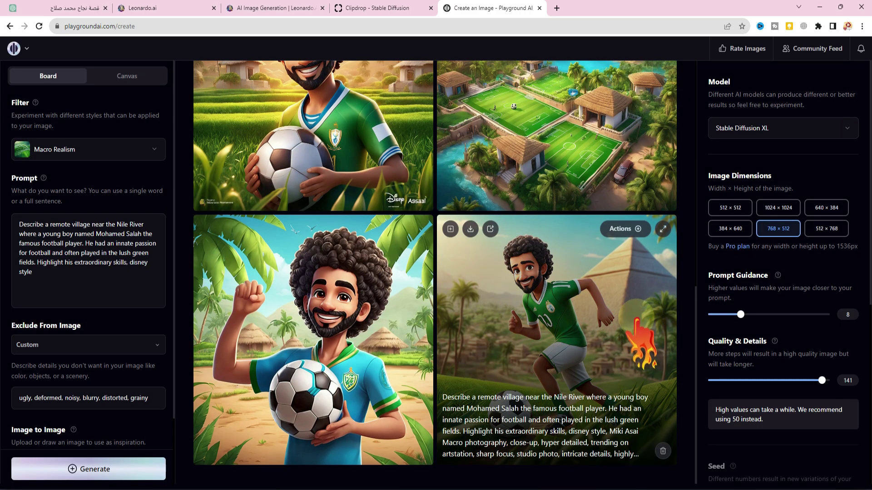
scroll(637, 323, "up", 3)
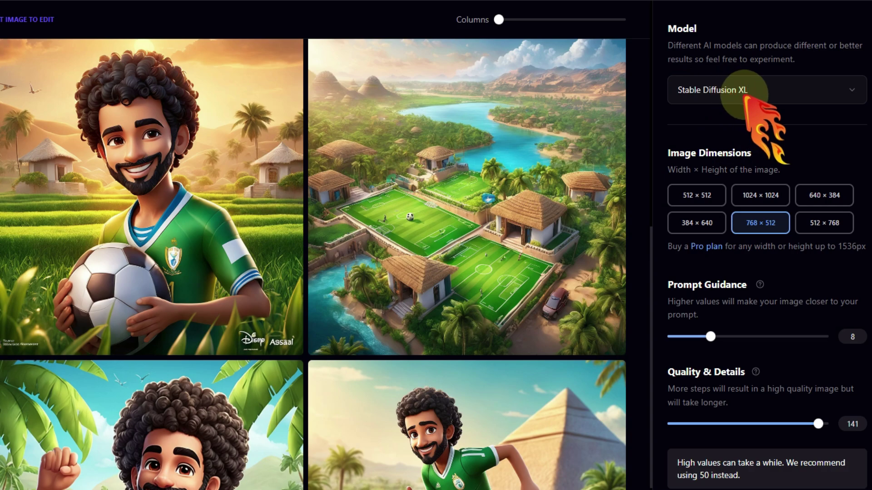
scroll(794, 236, "down", 3)
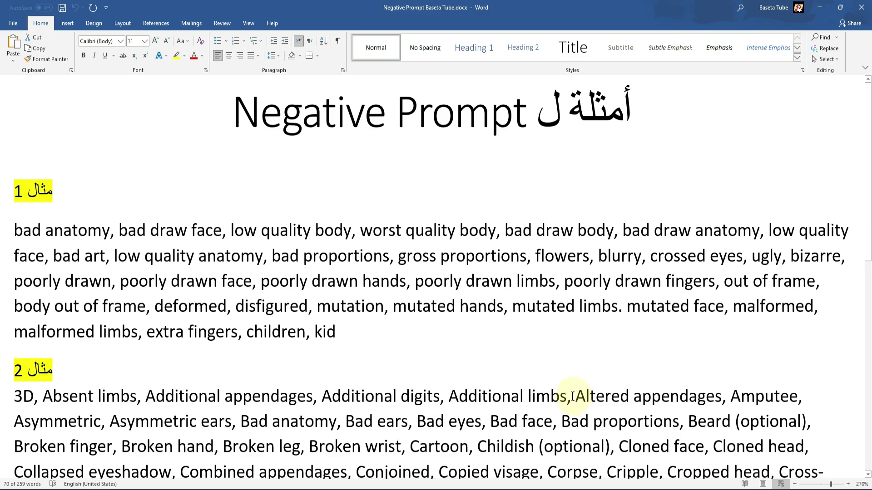
Scroll to مثال 4 and select its negative prompt paragraph
scroll(566, 391, "down", 5)
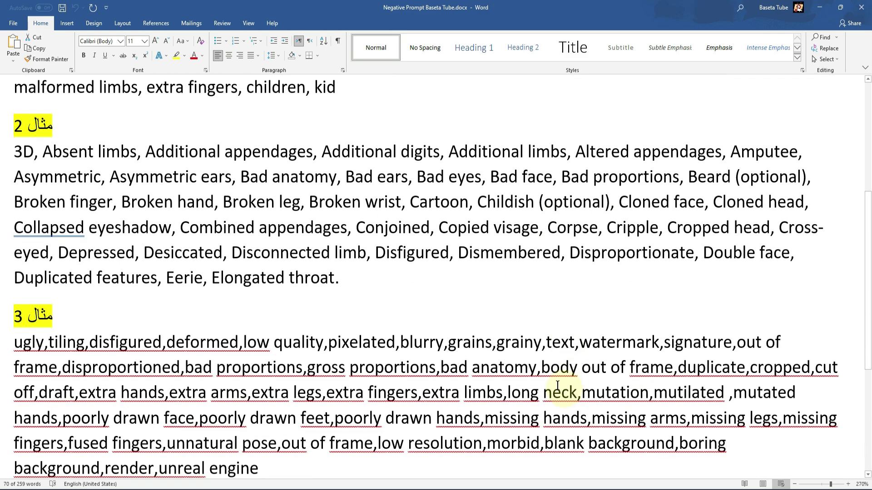
scroll(483, 359, "down", 5)
triple_click(483, 359)
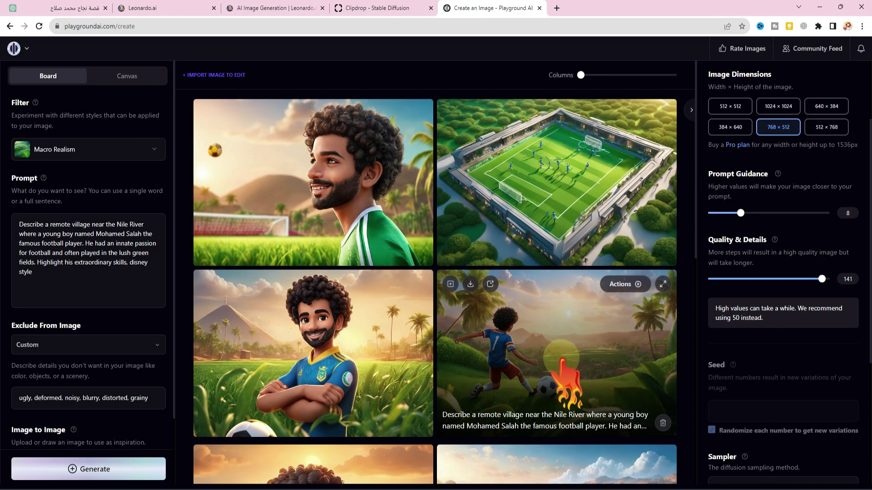
scroll(560, 373, "down", 4)
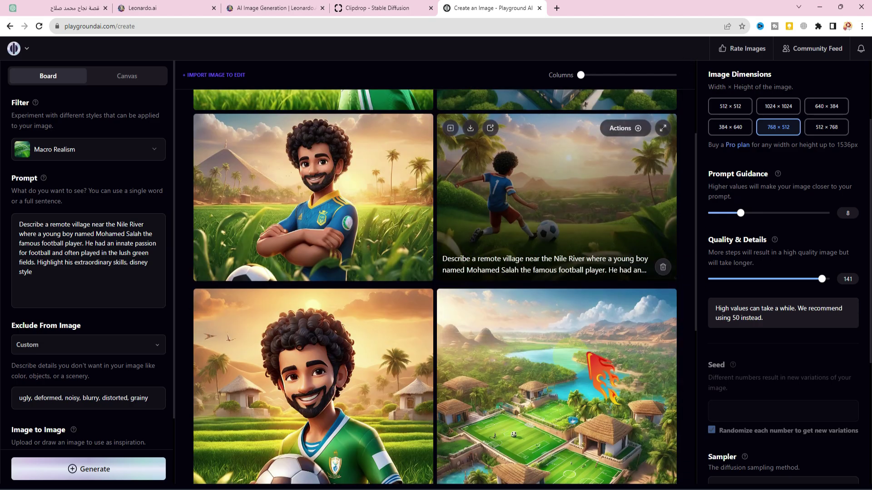
scroll(595, 377, "down", 4)
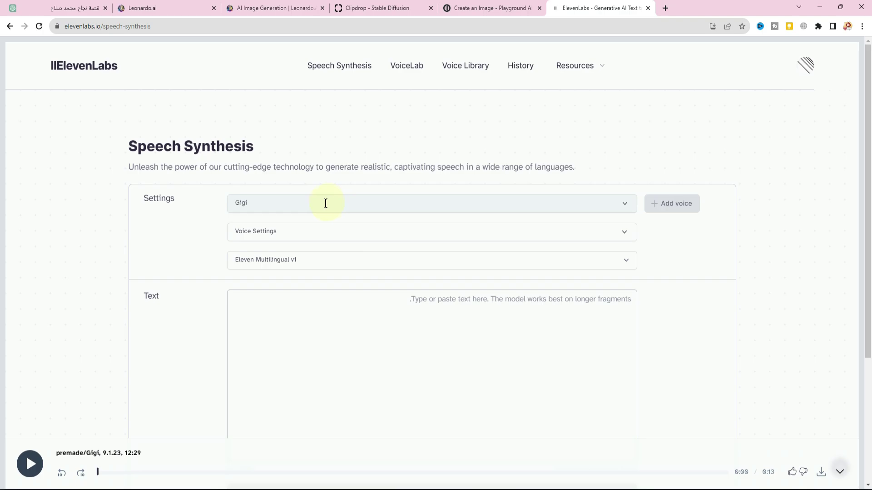
Choose the Gigi voice and paste the first scene's Arabic text into ElevenLabs
left_click(328, 204)
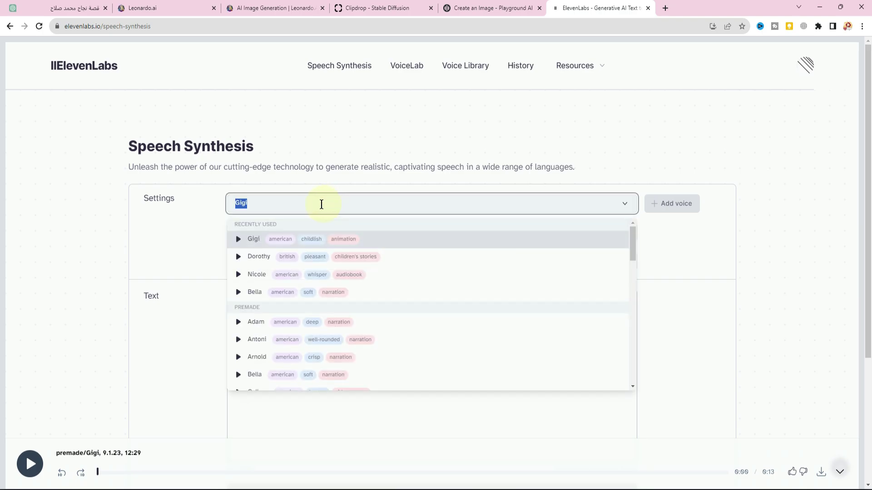
left_click(238, 239)
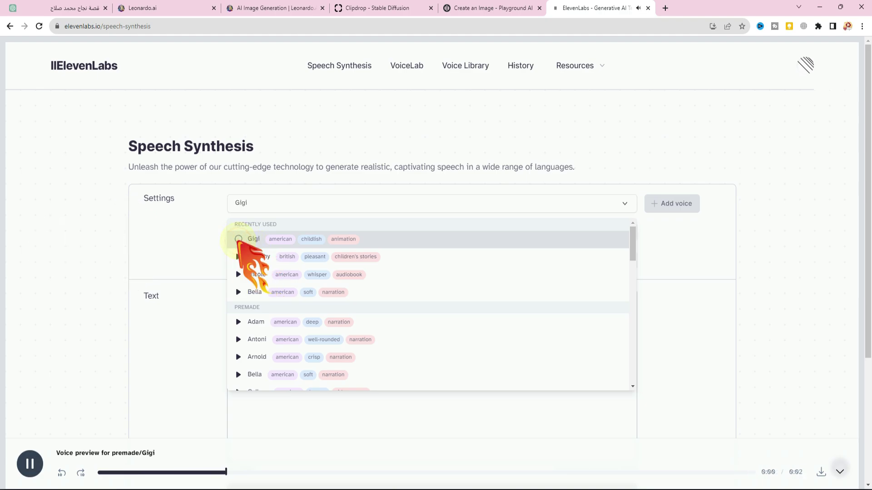
key("ctrl+1")
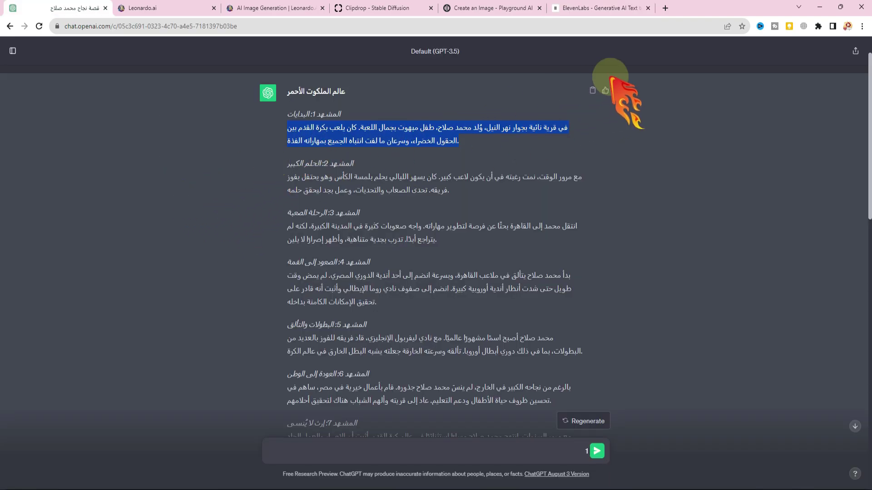
left_click(582, 8)
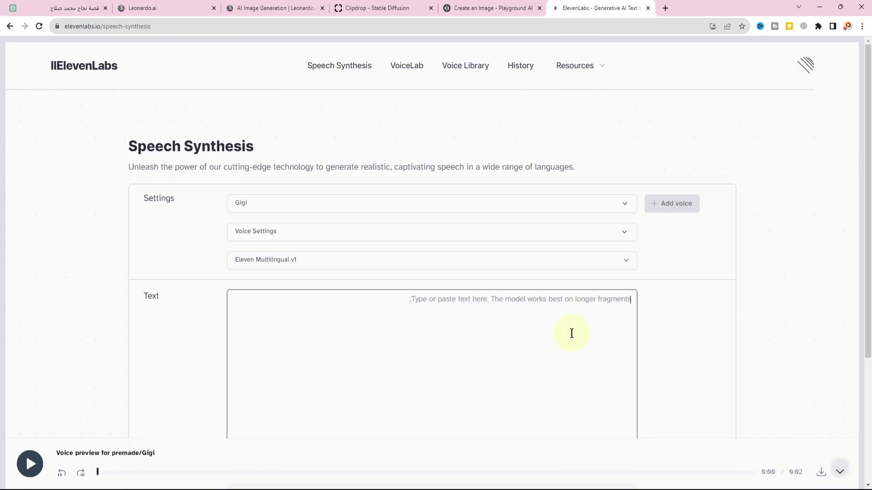
type("في قرية نائية بجوار نهر النيل، وُلد محمد صلاح، طفل مبهوت بجمال اللعبة. كان يلعب بكرة القدم بين الحقول الخضراء، وسرعان ما لفت انتباه الجميع بمهاراته الفذة")
Check the Eleven Multilingual v1 model and generate the Arabic narration
left_click(313, 261)
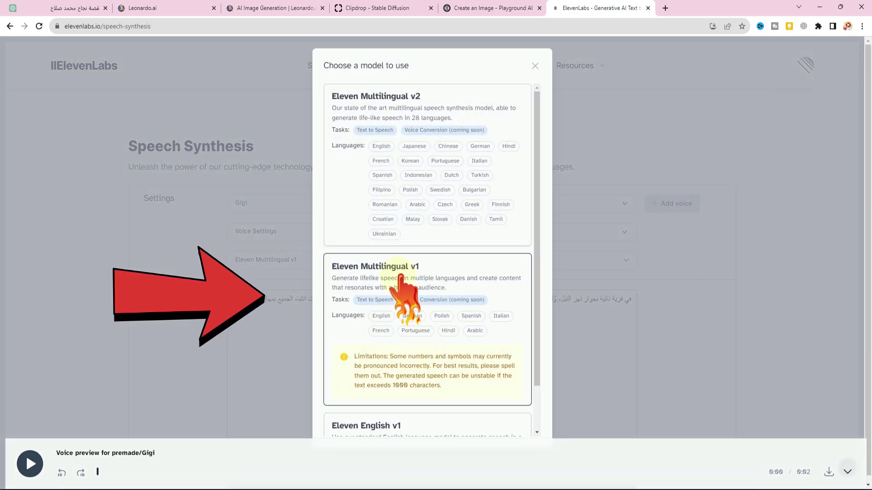
left_click(594, 364)
scroll(594, 362, "down", 4)
left_click(434, 317)
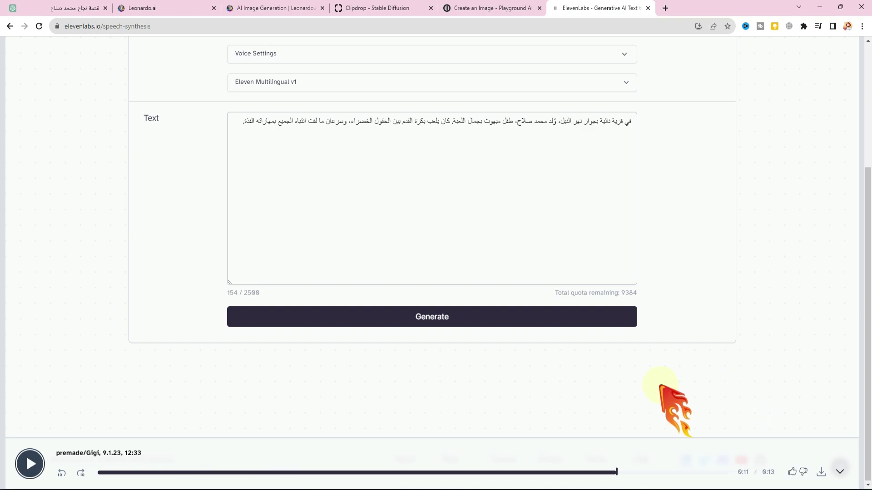
scroll(661, 386, "up", 4)
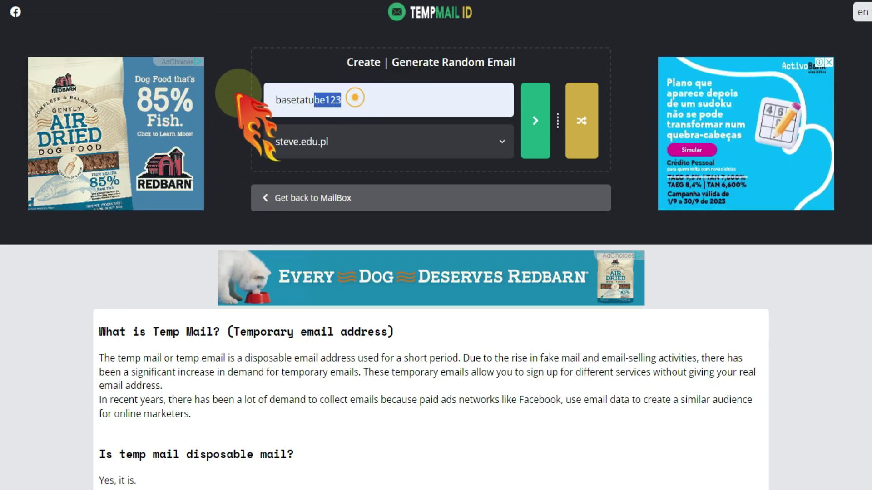
Create a temporary address on the steve.edu.pl domain and copy it
double_click(415, 86)
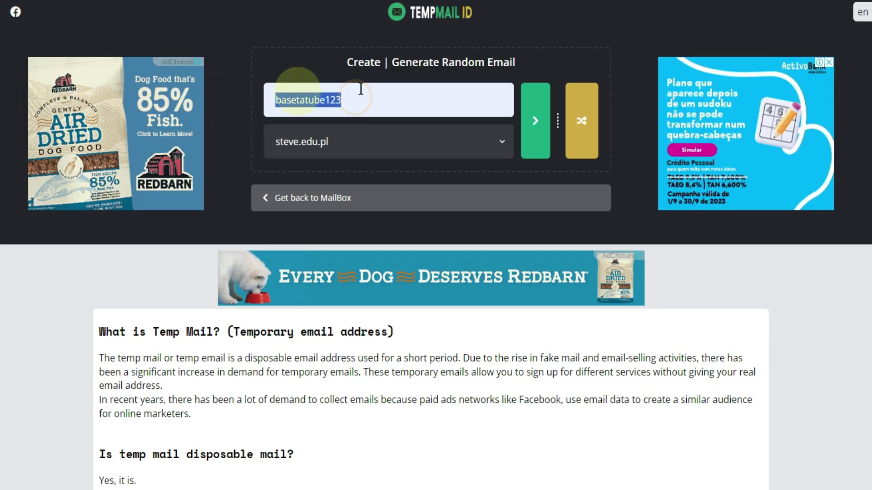
left_click(365, 141)
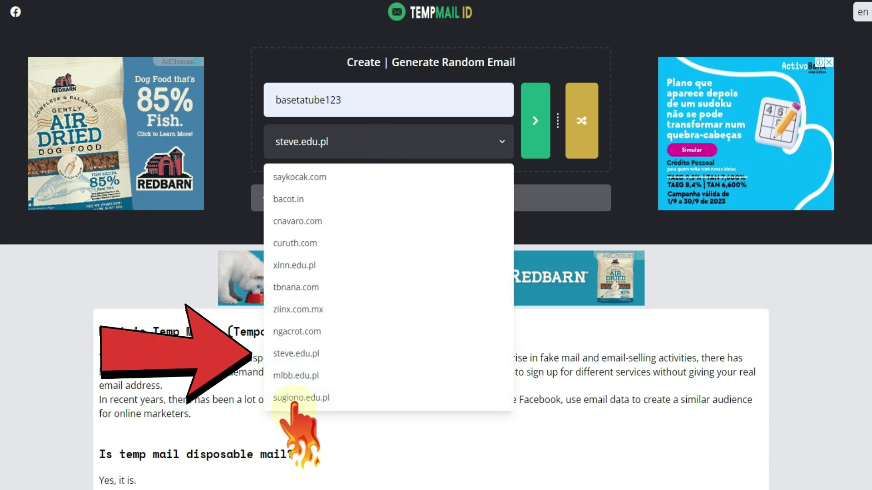
left_click(296, 354)
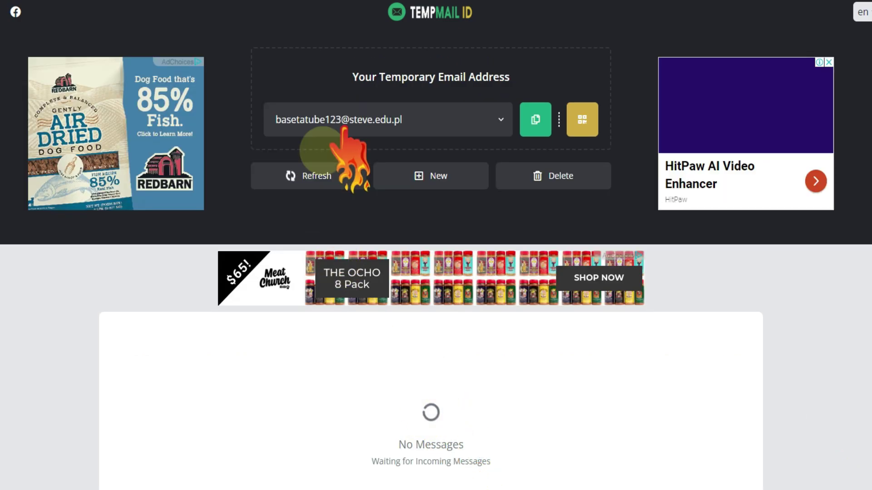
left_click(530, 118)
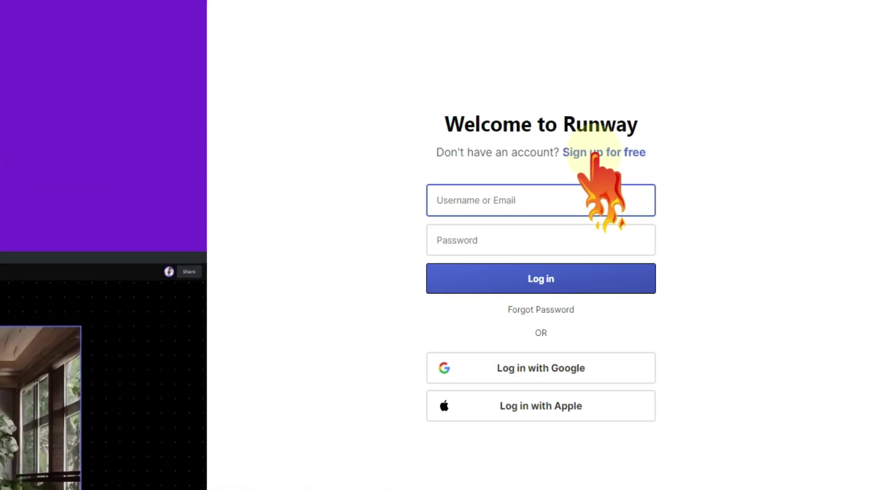
Sign up for Runway with the temporary email, fill in username, password and names, and create the account
left_click(690, 185)
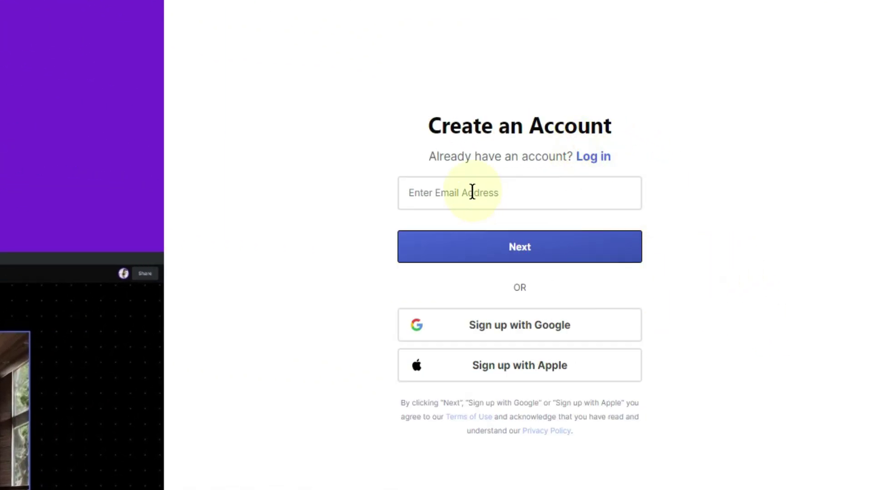
left_click(538, 245)
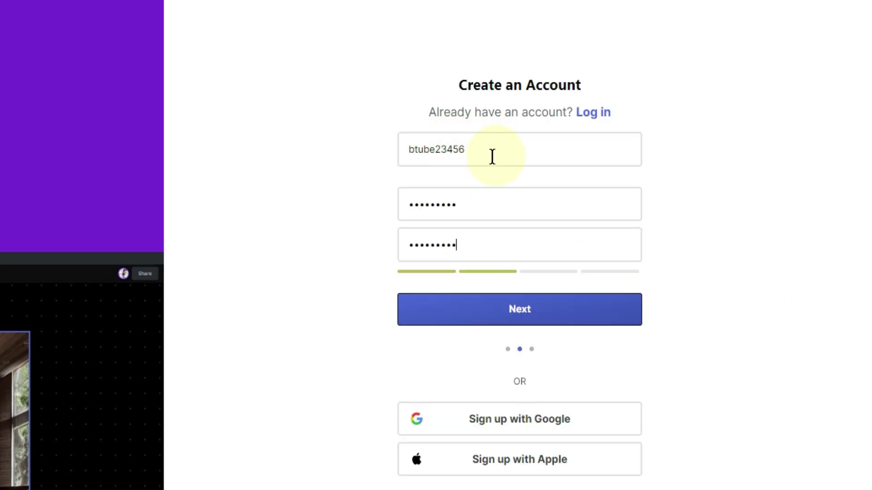
left_click(515, 308)
left_click(459, 197)
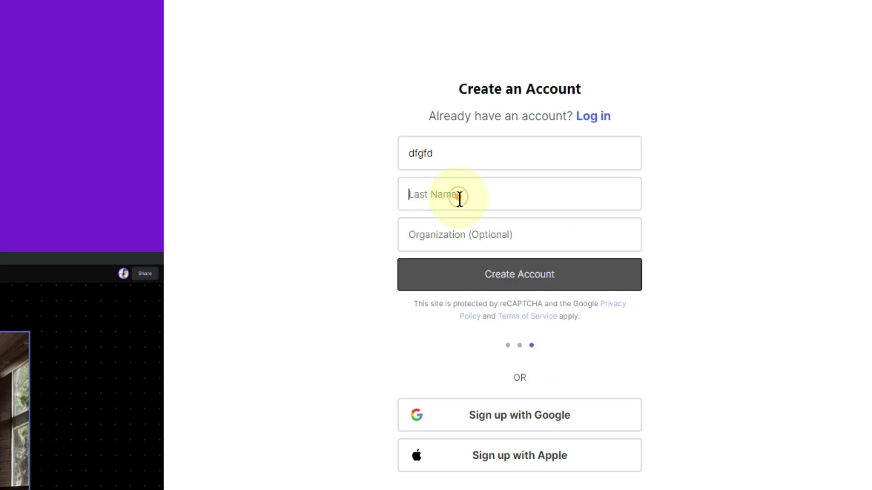
type("dfgdfgfdg")
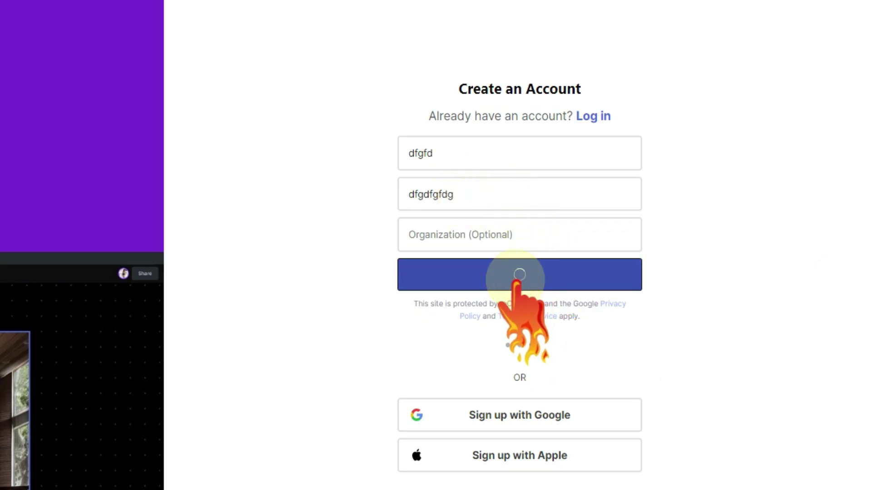
left_click(432, 282)
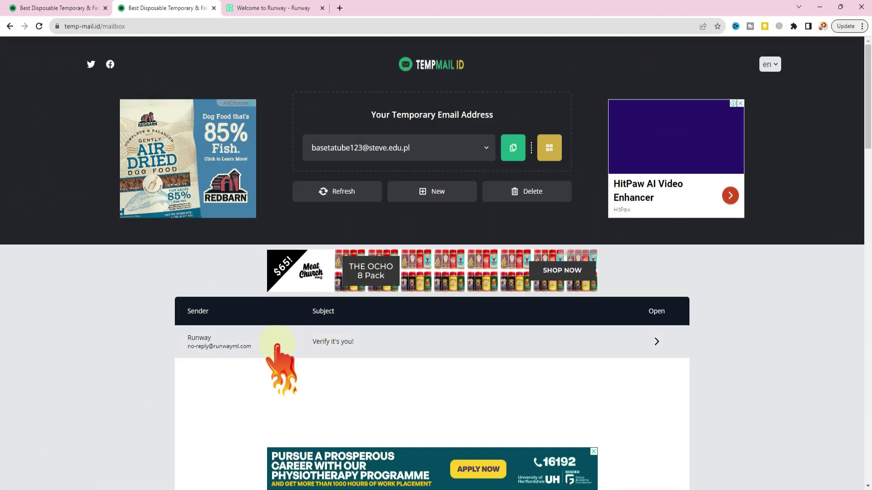
Copy the code from Runway's 'Verify it's you!' email and validate it in Runway's Verification Code field
left_click(325, 344)
scroll(474, 375, "down", 5)
double_click(376, 370)
right_click(438, 376)
left_click(449, 384)
key("ctrl+v")
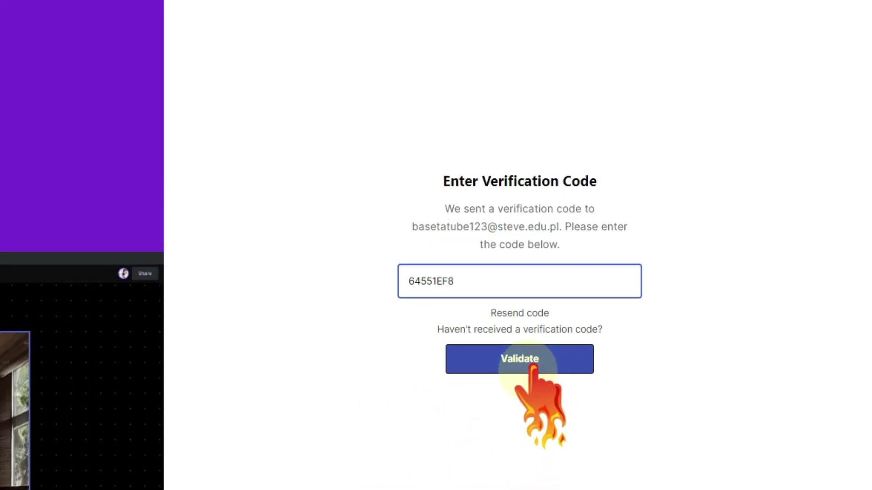
left_click(532, 361)
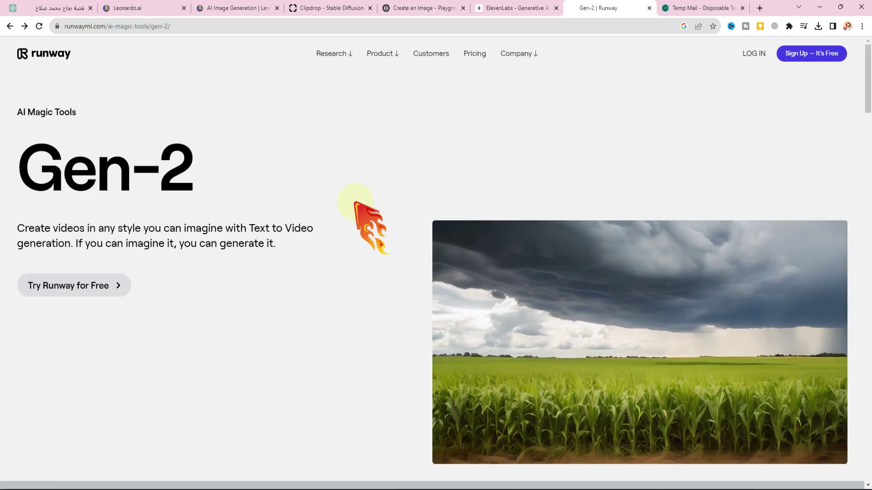
Log in to Runway with Google and start a Gen-2 video from an image
left_click(69, 286)
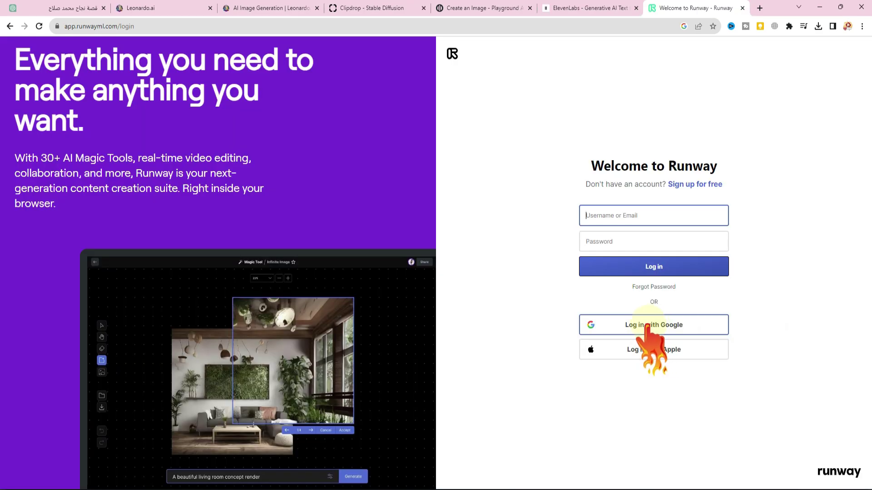
left_click(648, 326)
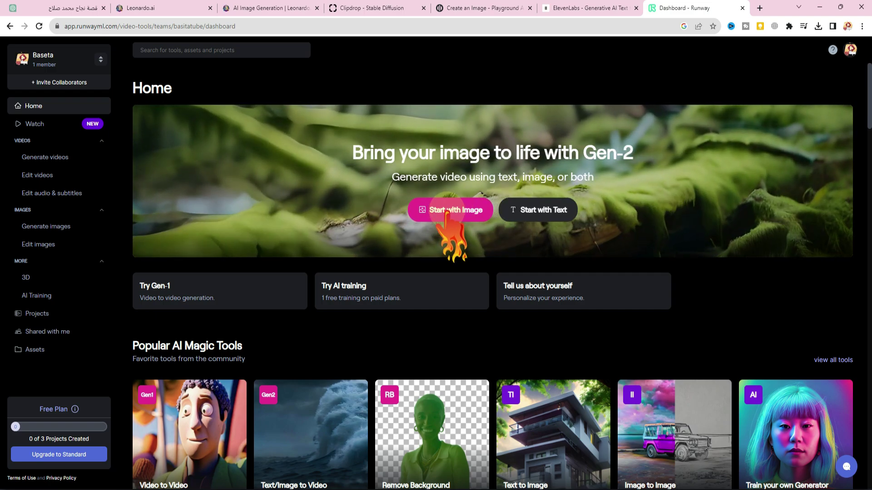
left_click(446, 210)
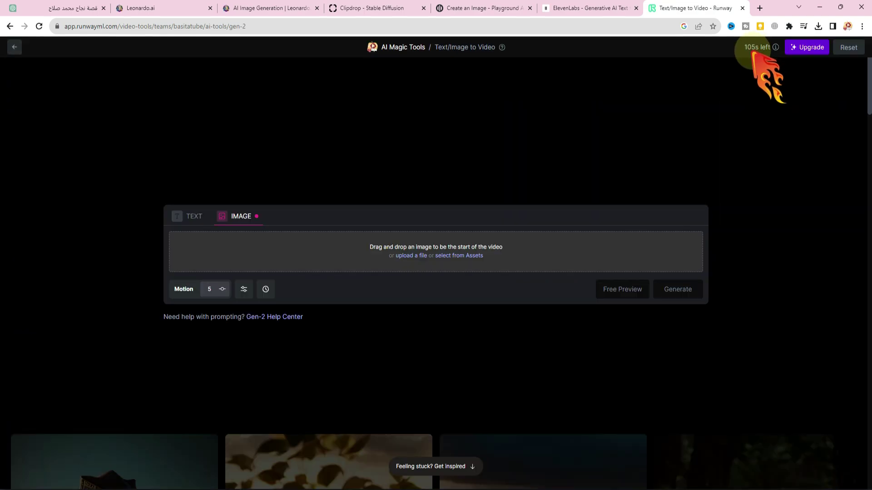
mouse_move(754, 51)
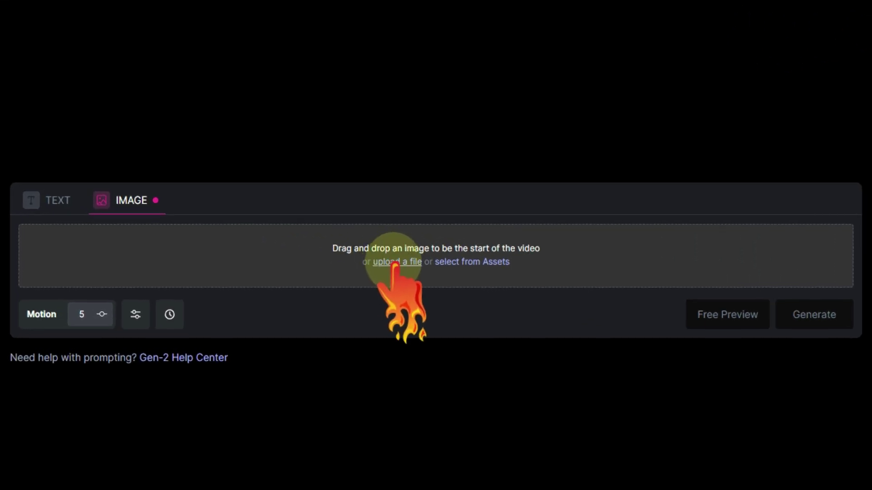
Upload the footballer-boy image to Gen-2 image mode and raise motion from 5 to 7
left_click(393, 263)
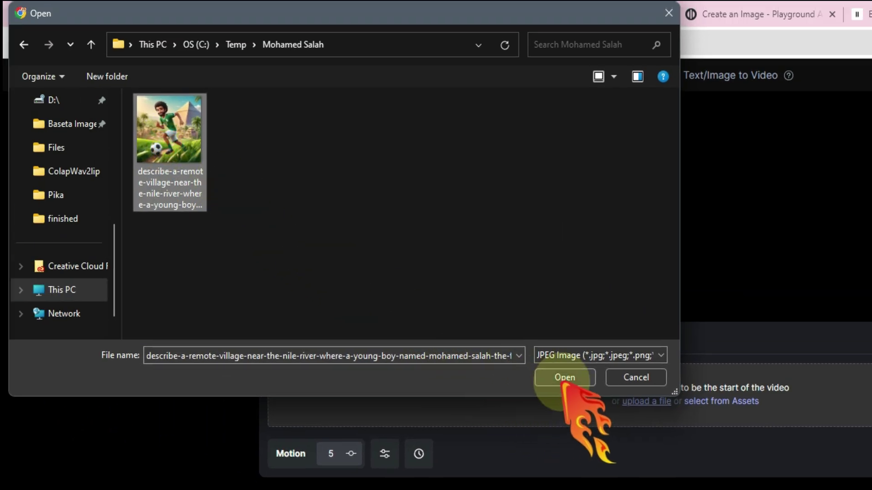
left_click(562, 376)
mouse_move(169, 313)
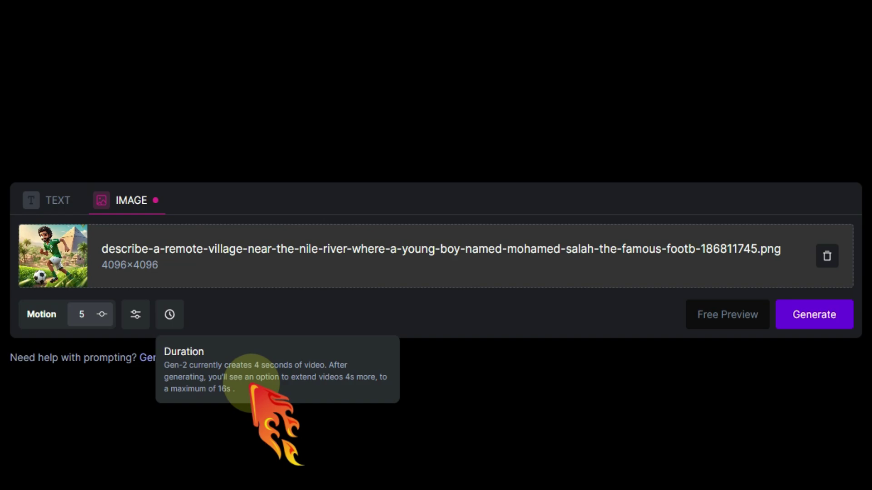
mouse_move(101, 311)
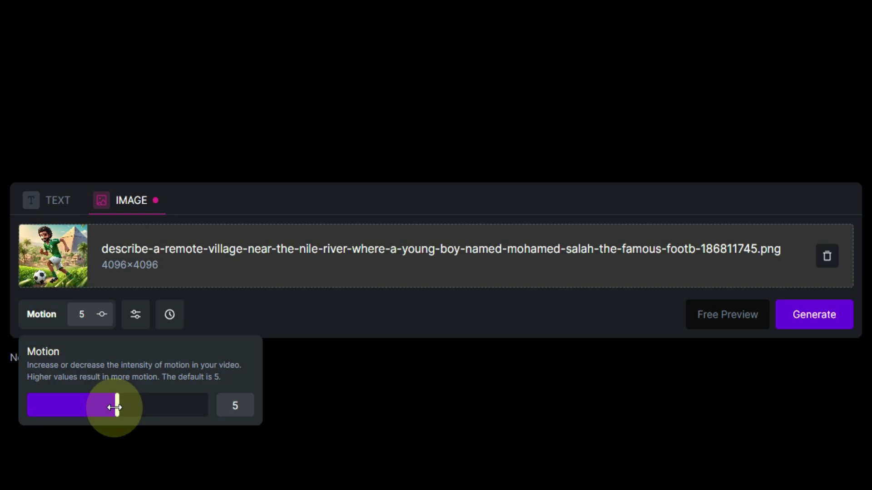
left_click_drag(114, 407, 152, 405)
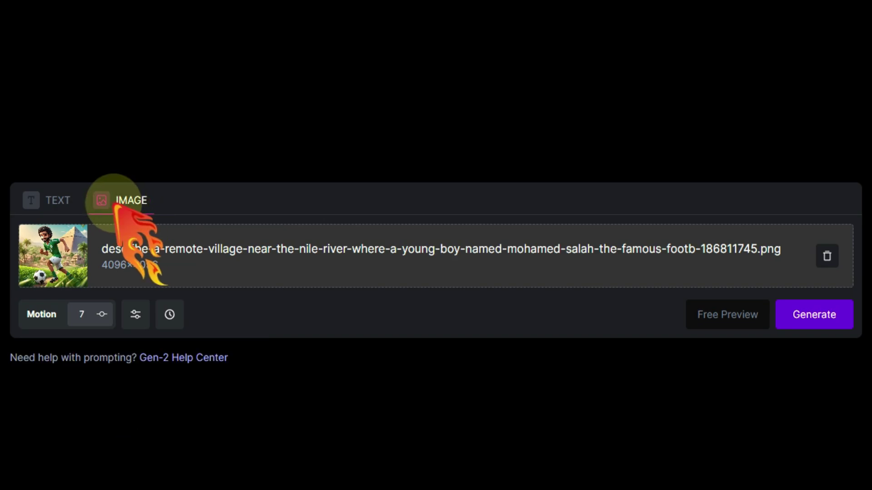
left_click(54, 203)
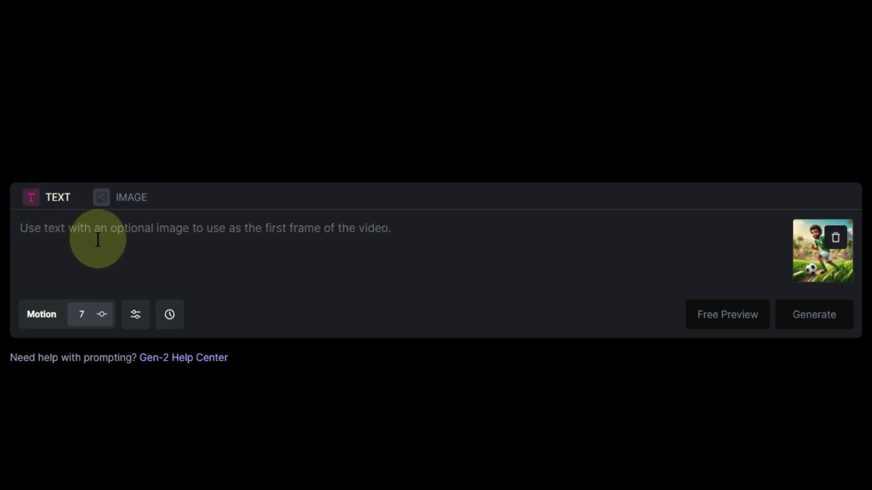
left_click(127, 199)
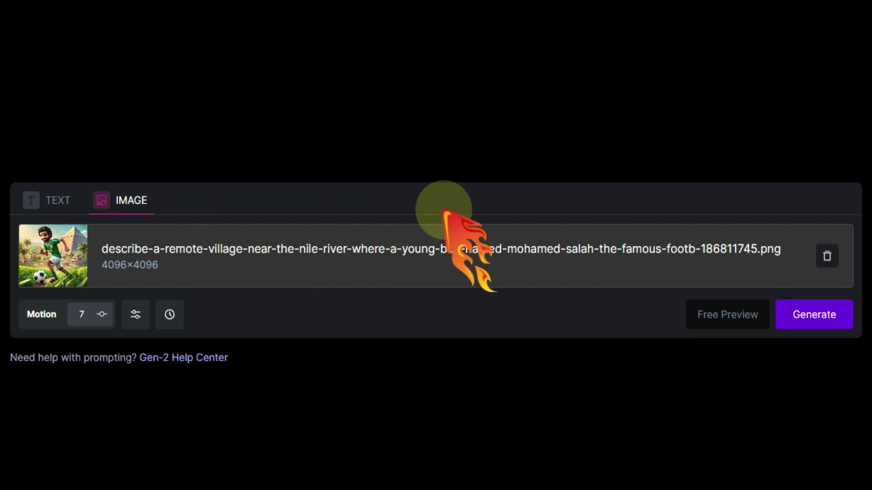
Generate a clip from the image, then another with the pasted village prompt plus the image
left_click(813, 314)
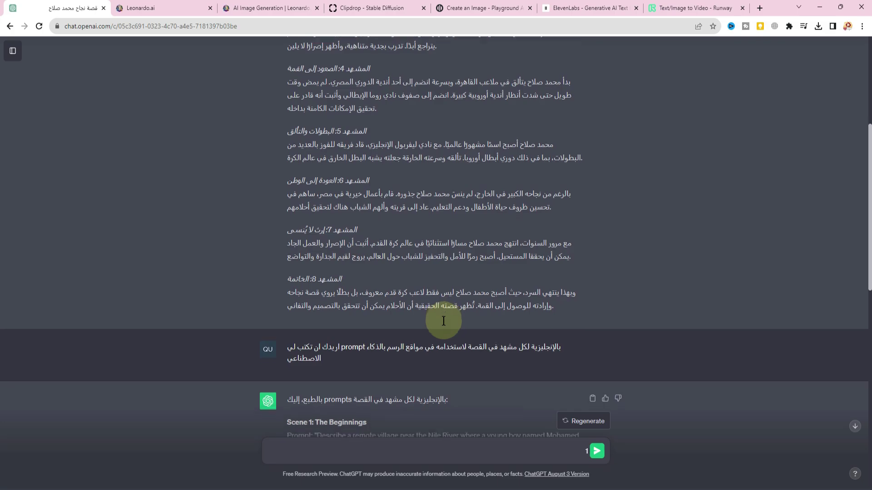
scroll(444, 321, "down", 4)
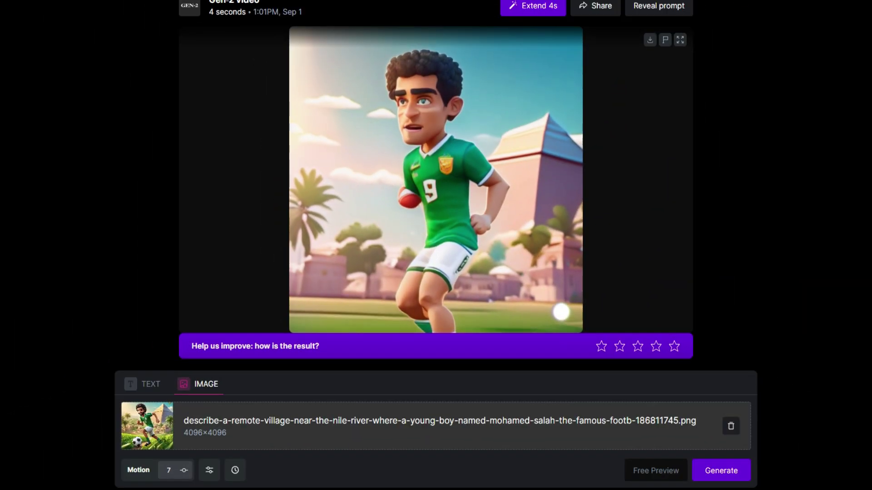
left_click(151, 384)
left_click(241, 414)
key("ctrl+v")
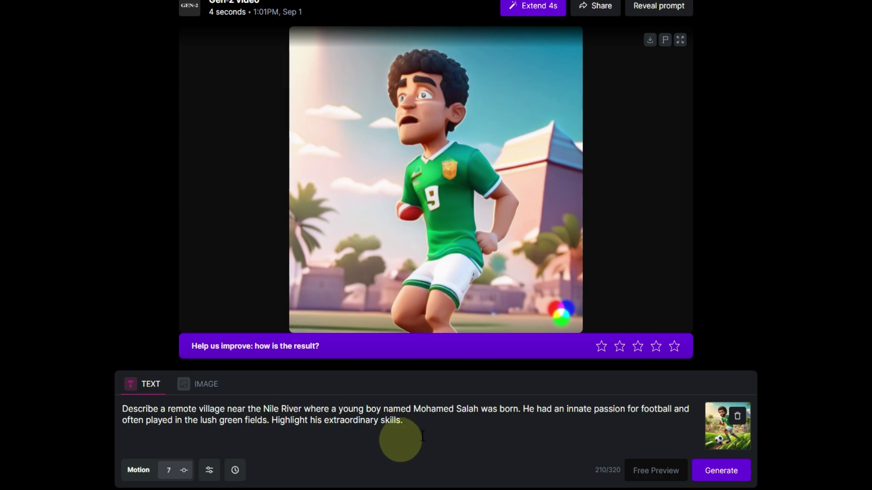
left_click(719, 471)
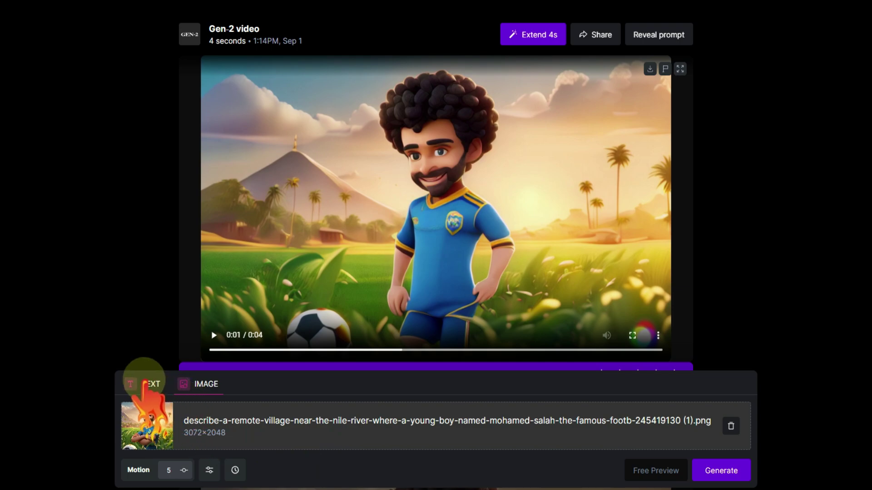
Use the prompt 'mohamed salah the famous egyptian football player, young' with the footballer image
left_click(145, 384)
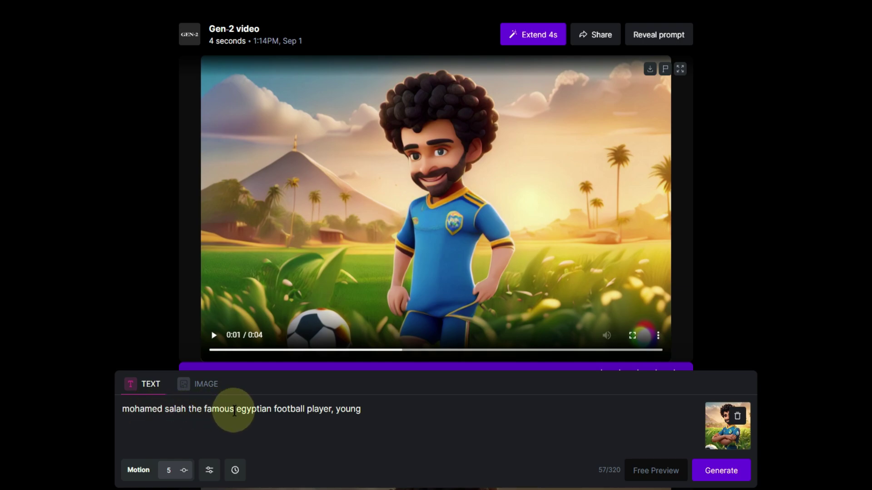
triple_click(364, 408)
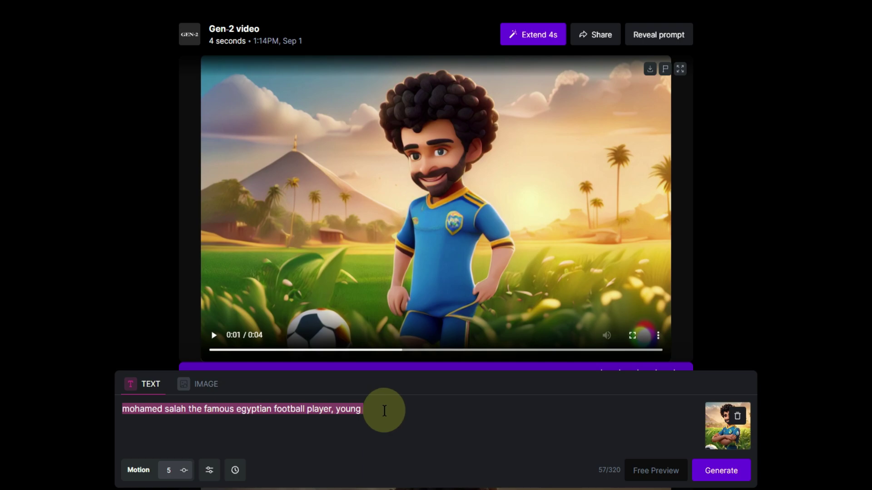
left_click(384, 411)
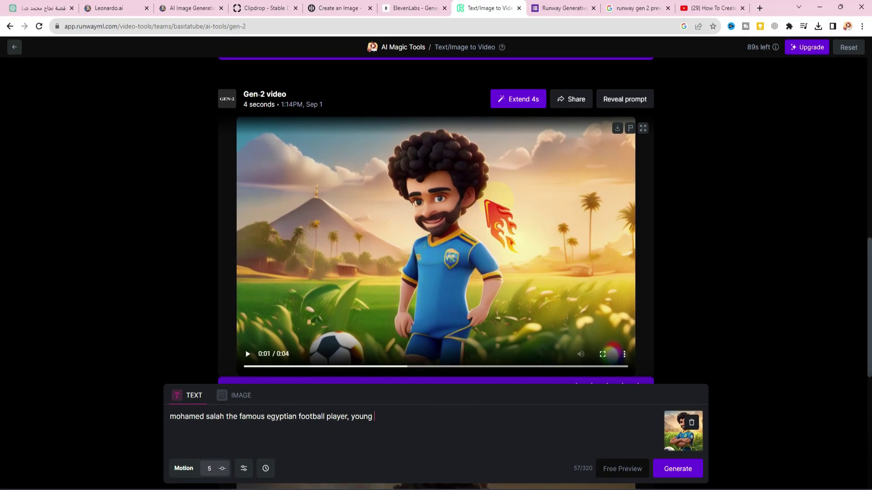
Enable Interpolate and extend the blue-kit Salah clip by 4s to 8 seconds
left_click(244, 468)
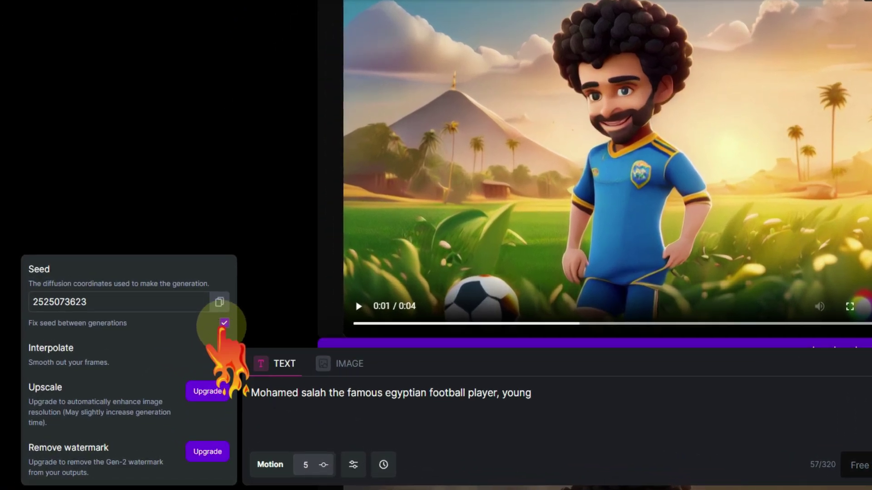
left_click(225, 347)
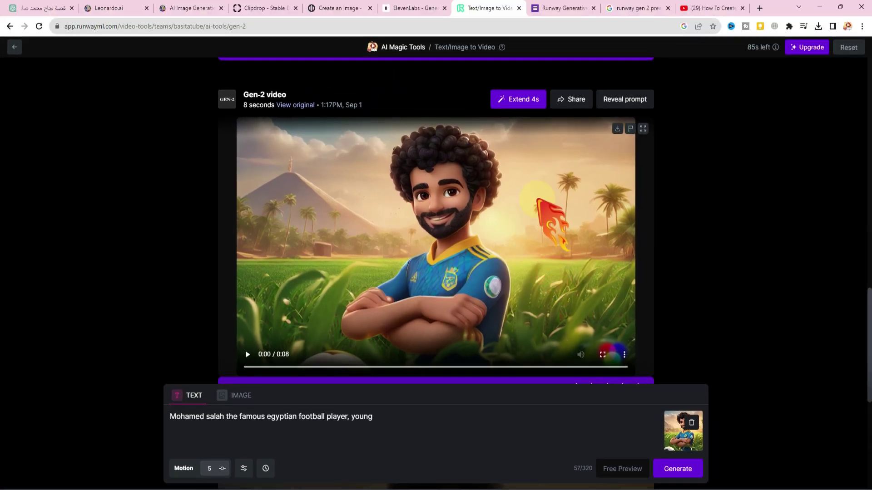
left_click(517, 98)
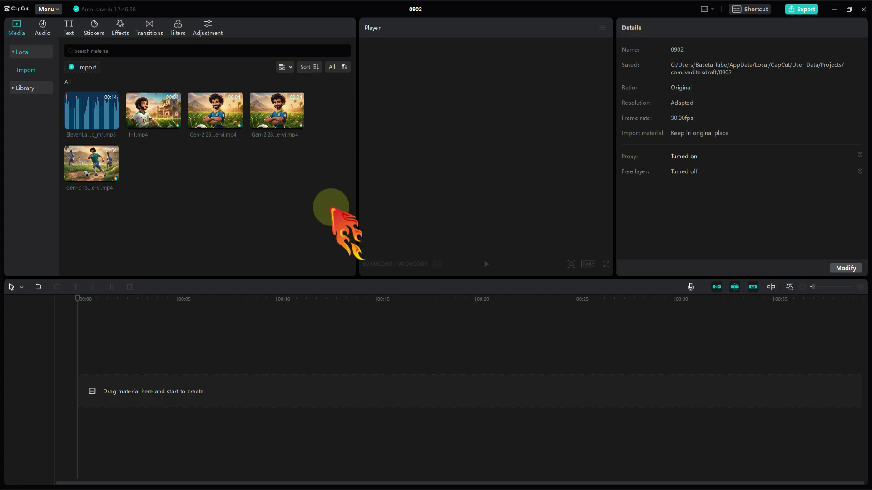
Place the ElevenLabs narration and the four Gen-2 clips, starting with 1-1.mp4, on the timeline
left_click_drag(97, 116, 241, 359)
left_click_drag(155, 118, 118, 390)
left_click_drag(215, 110, 179, 418)
left_click_drag(277, 110, 249, 395)
left_click_drag(92, 164, 345, 399)
left_click_drag(347, 299, 133, 300)
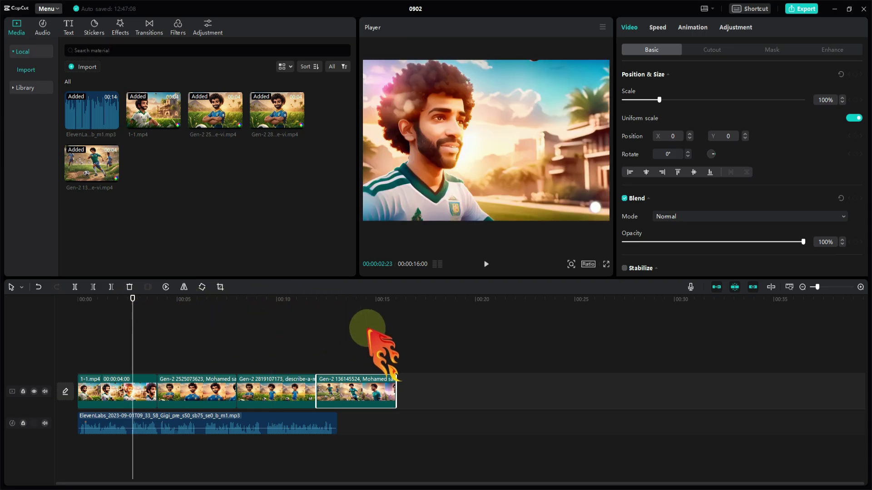
Trim the ends of the third and last clips to shorten them
left_click(407, 301)
left_click(282, 300)
left_click_drag(315, 391, 279, 383)
left_click_drag(359, 390, 336, 384)
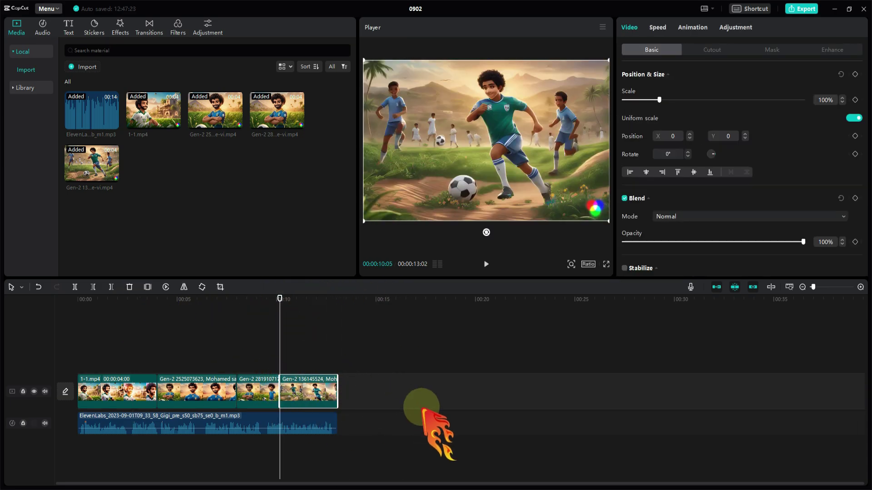
Add Erasure transitions between all four clips
left_click(149, 26)
mouse_move(222, 76)
left_mouse_down()
mouse_move(142, 393)
mouse_move(98, 400)
left_mouse_up()
mouse_move(222, 76)
left_mouse_down()
mouse_move(230, 399)
mouse_move(279, 392)
left_mouse_up()
mouse_move(280, 298)
left_mouse_down()
mouse_move(75, 300)
mouse_move(284, 297)
left_mouse_up()
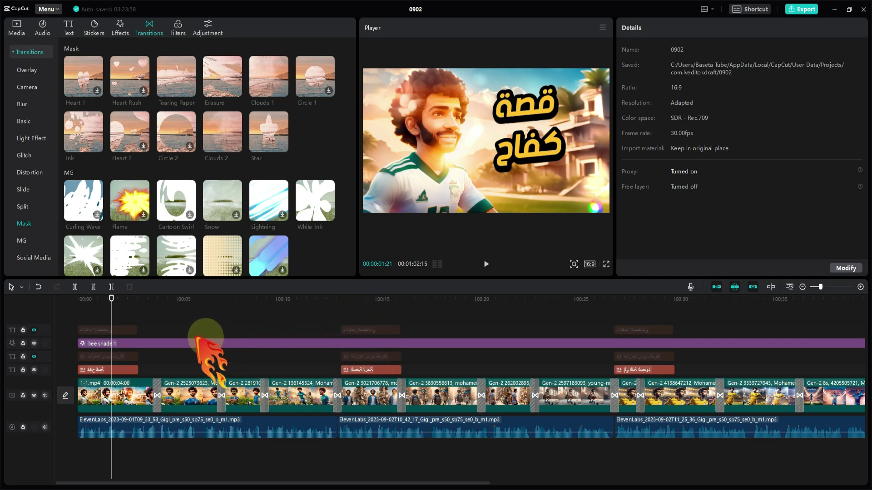
left_click(363, 300)
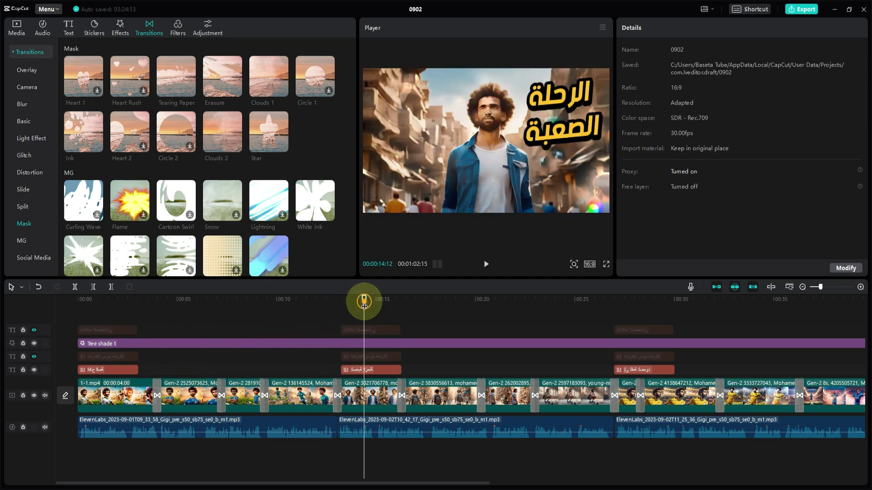
left_click(636, 301)
scroll(451, 483, "right", 5)
left_click(451, 300)
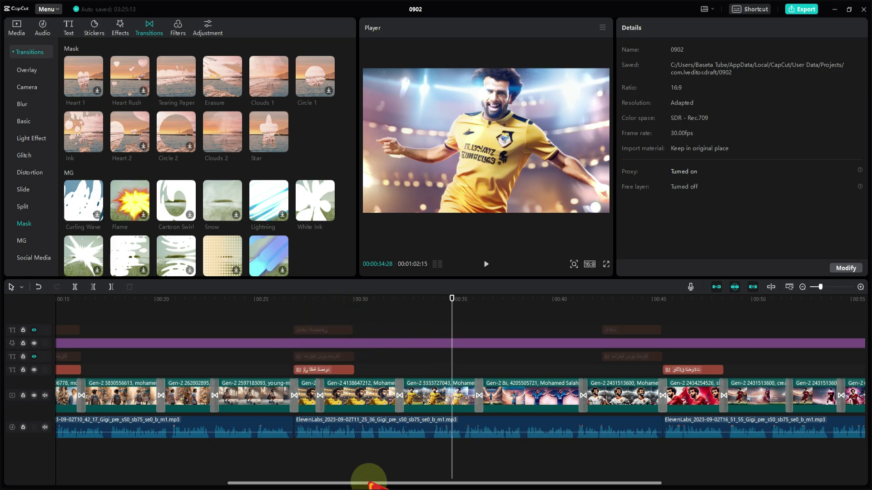
Add the 'A Warrior' music track on a new audio track aligned to the video start
left_click_drag(369, 483, 364, 483)
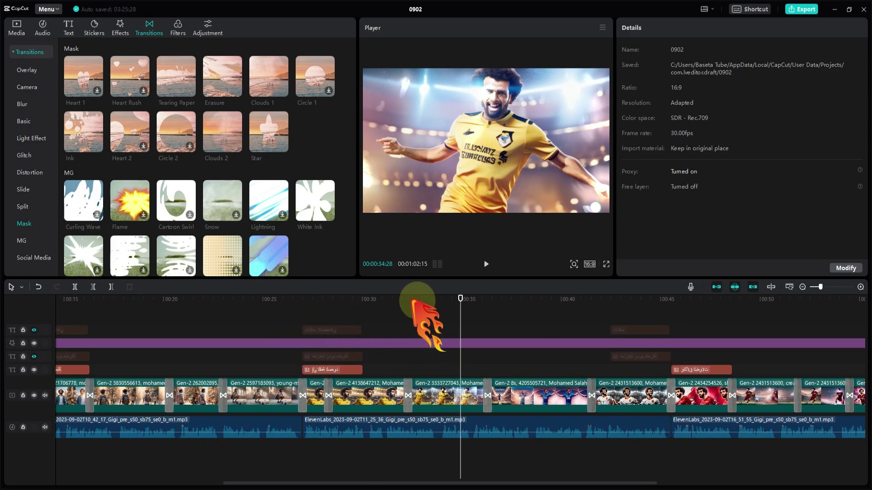
left_click(42, 28)
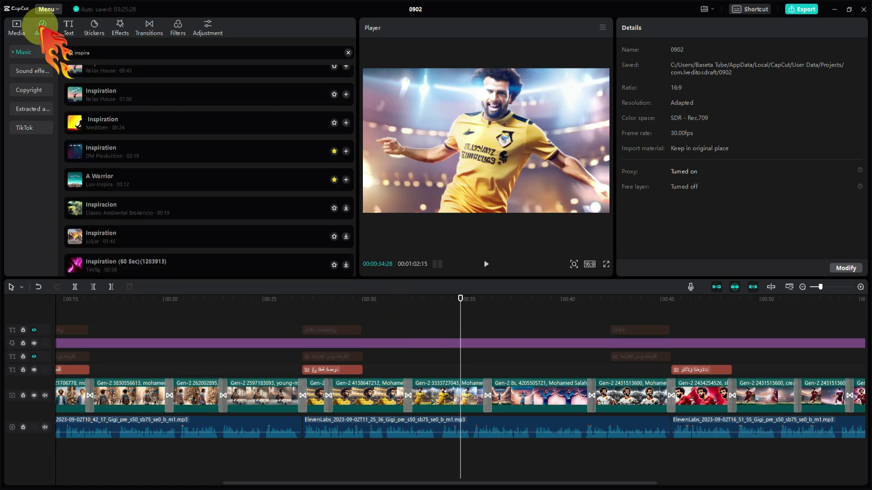
left_click(139, 177)
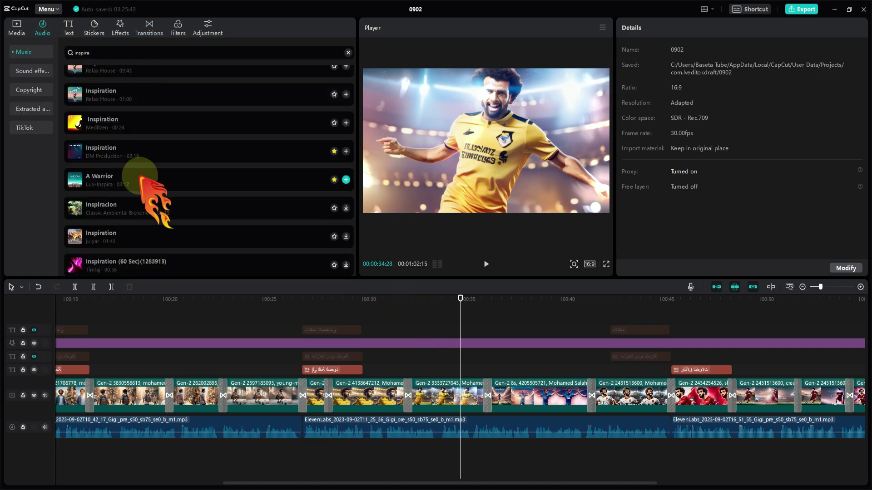
left_click_drag(133, 175, 167, 456)
left_click_drag(408, 460, 119, 447)
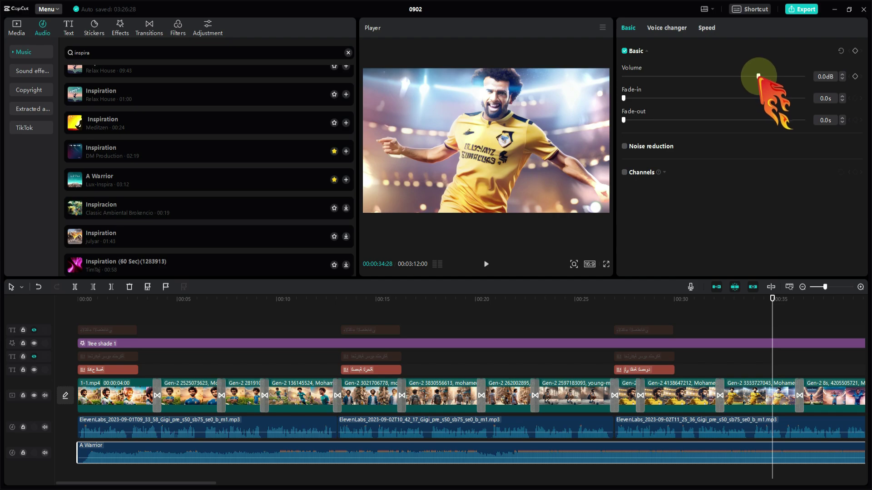
Lower the music volume to -15.2dB, preview it from the start, and open Export
left_click_drag(751, 77, 723, 76)
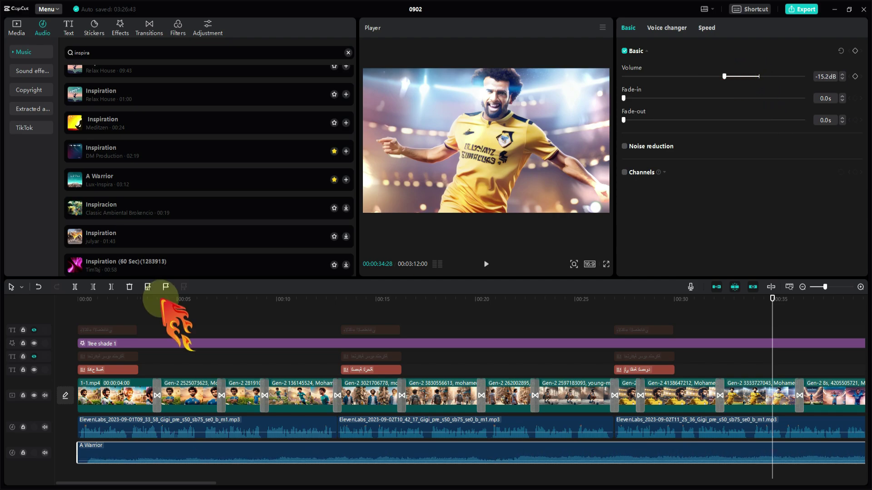
left_click(89, 300)
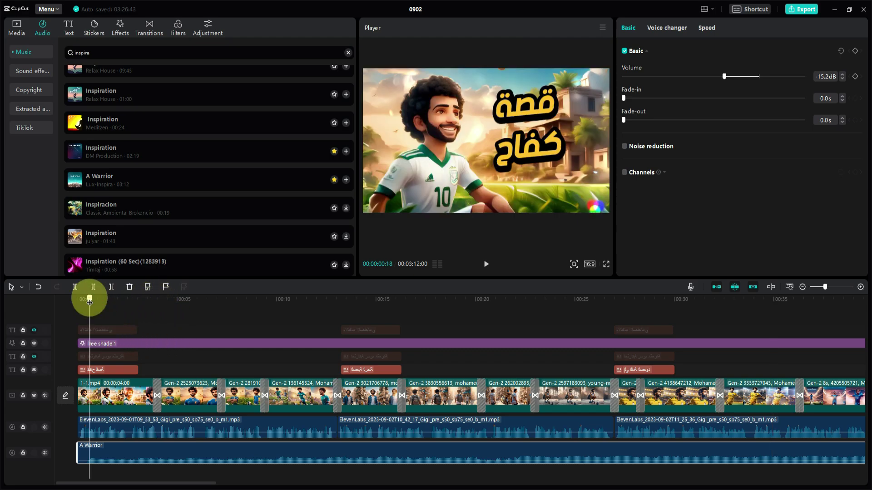
left_click(486, 264)
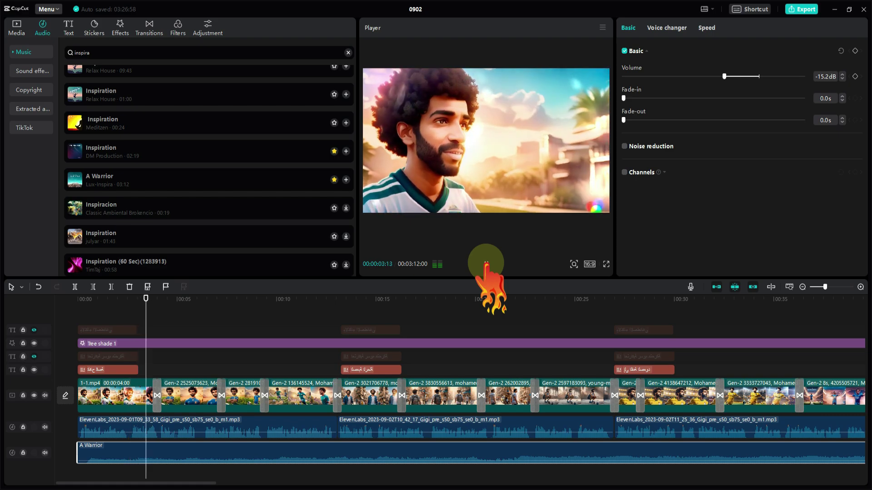
left_click(486, 264)
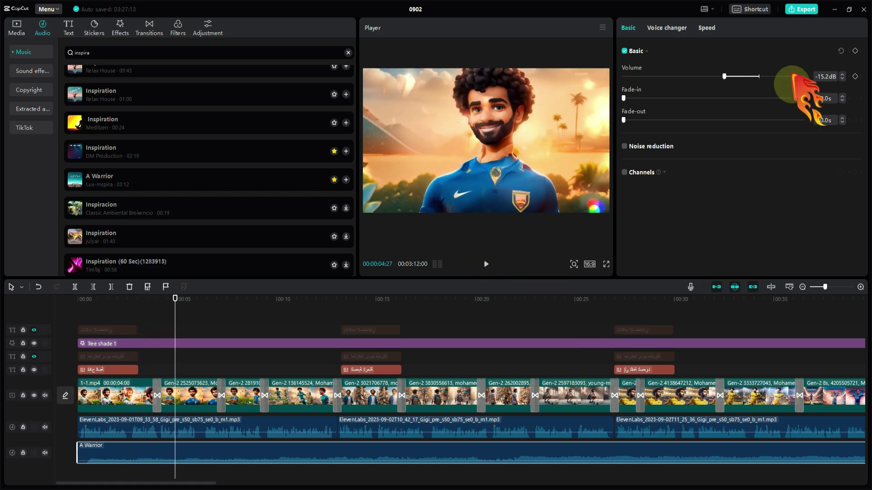
left_click(802, 10)
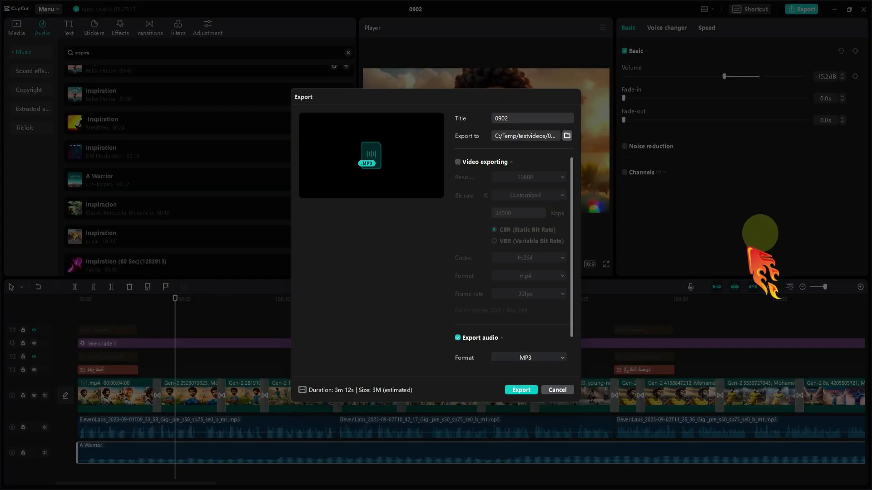
Start the export and check the Arabic captions at about 19, 22 and 31 seconds
left_click(522, 389)
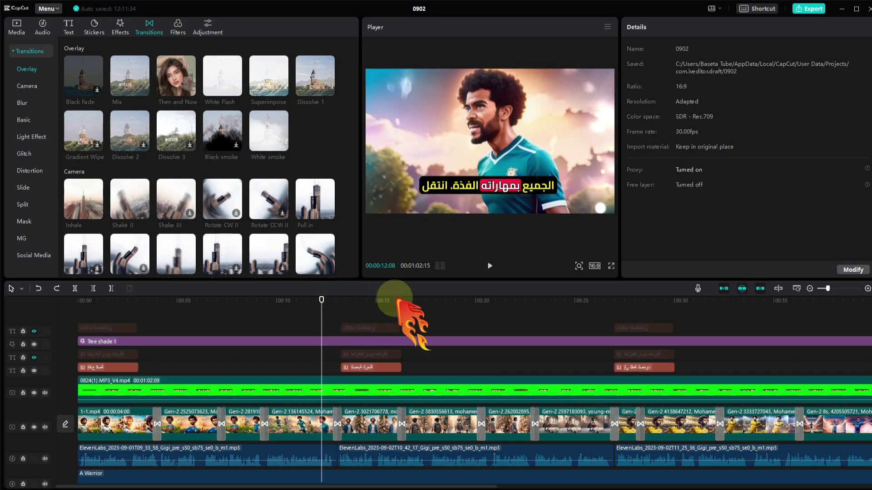
left_click(472, 299)
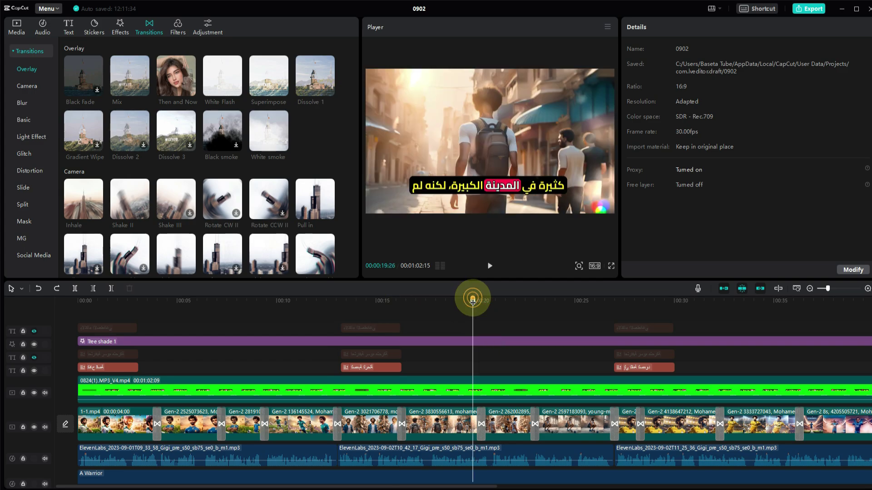
left_click(530, 298)
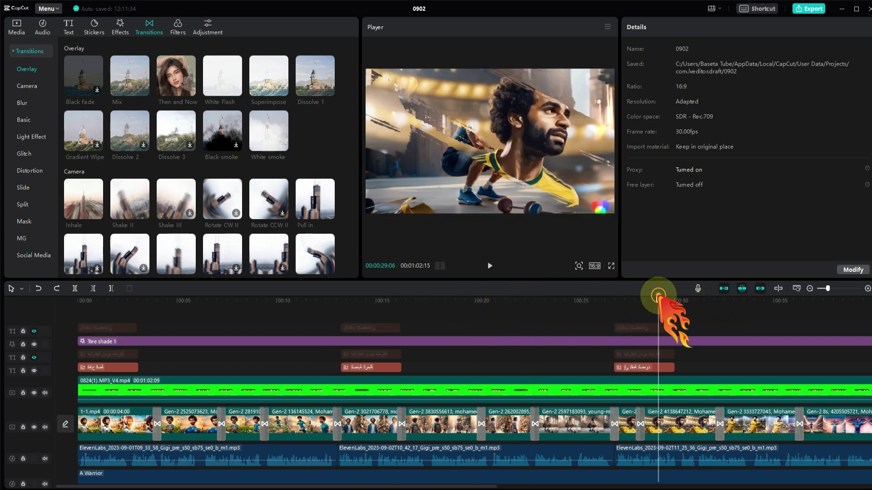
left_click(709, 299)
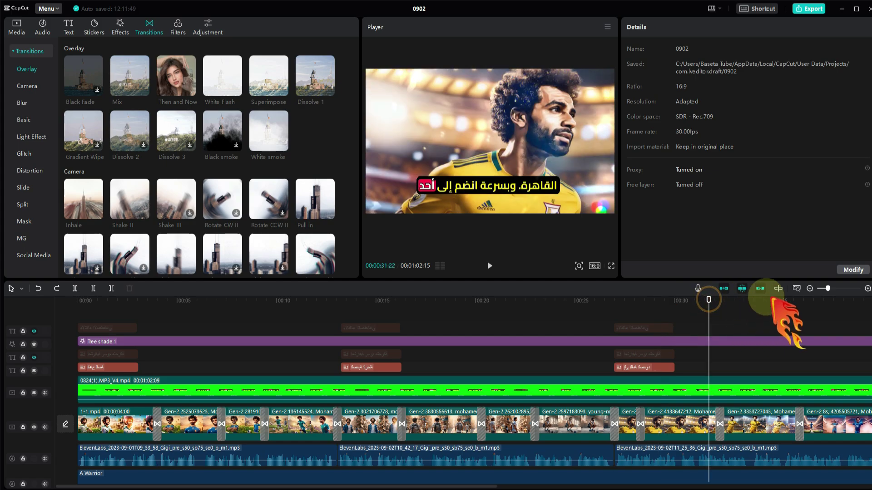